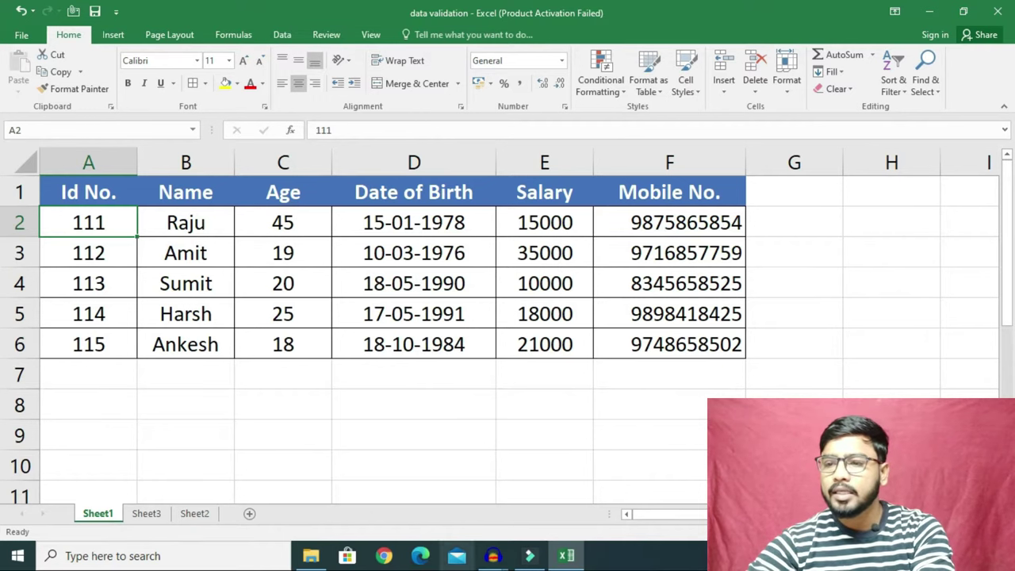
Step: Test the mobile rule with the 9-digit number 971682775 in F2, then cancel the rejection
{"action": "left_click", "coordinate": [646, 227]}
{"action": "left_click_drag", "start_coordinate": [646, 227], "coordinate": [657, 337]}
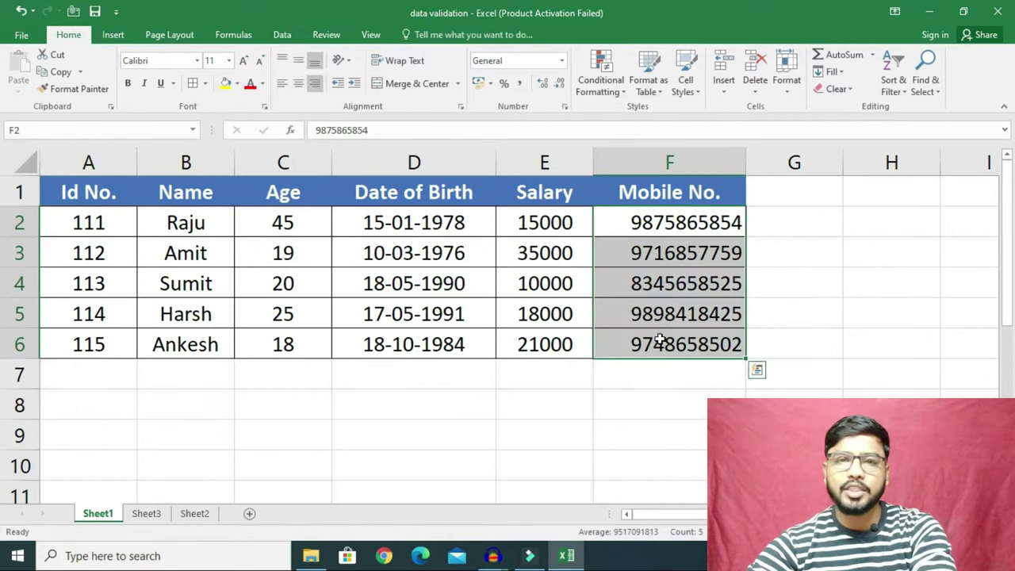
{"action": "left_click", "coordinate": [675, 229]}
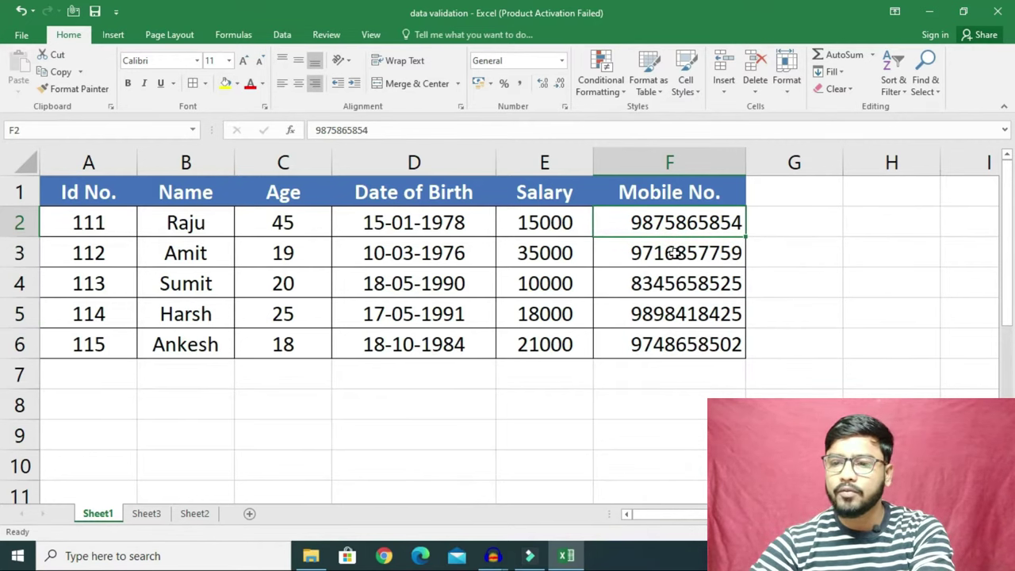
{"action": "type", "text": "971682775"}
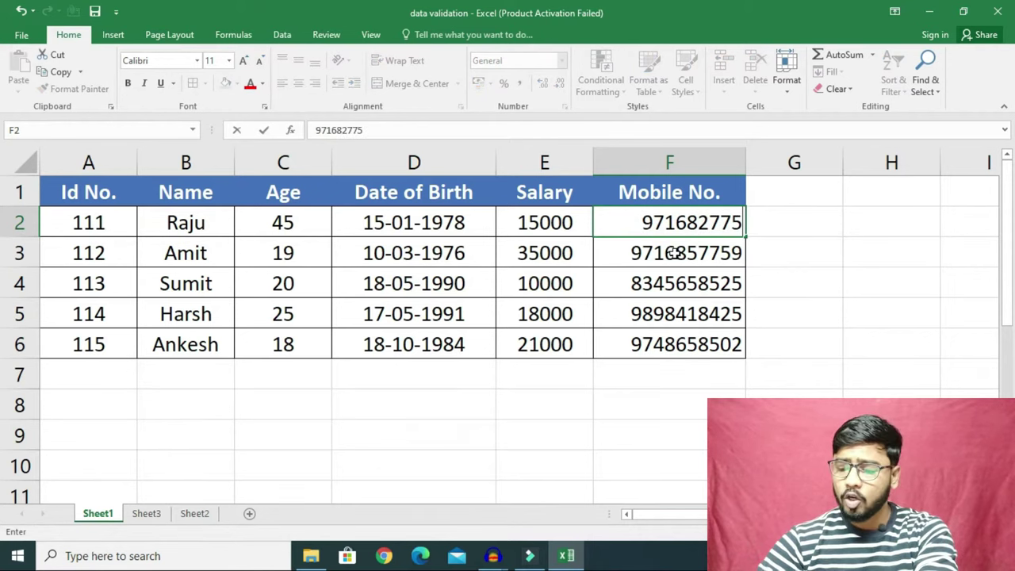
{"action": "key", "text": "Return"}
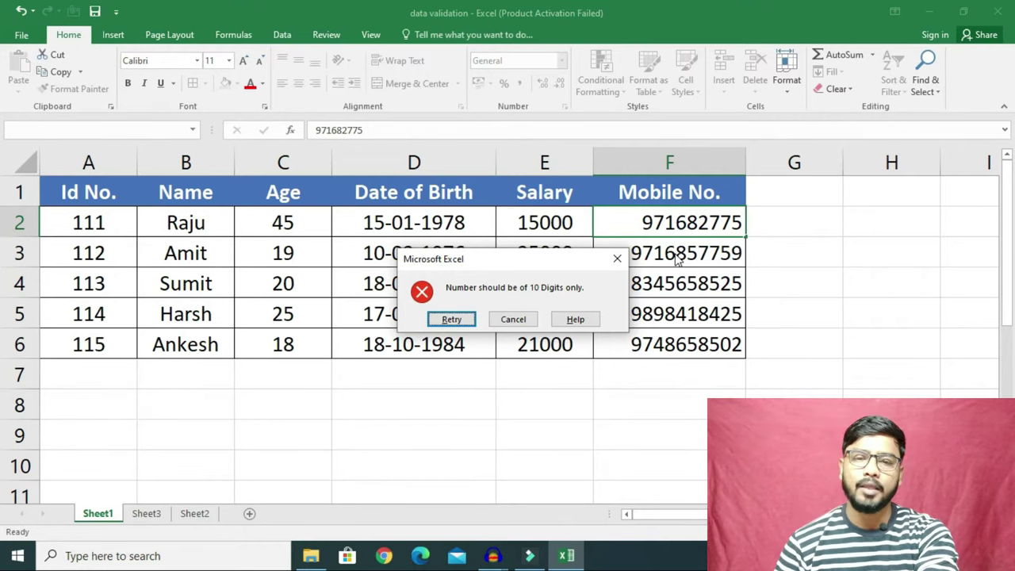
{"action": "key", "text": "Escape"}
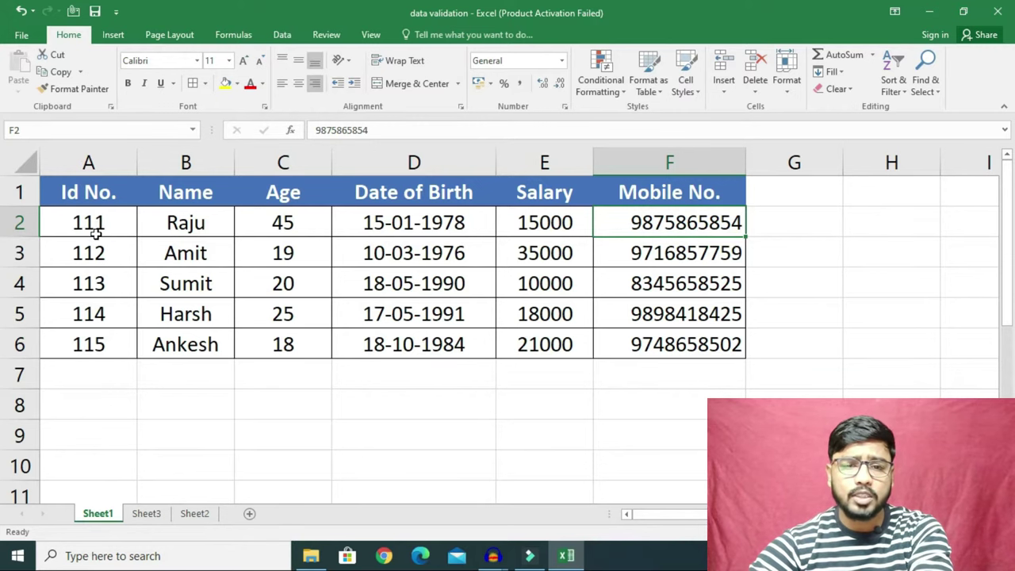
Step: Try the non-numeric ID 12a in A3 and cancel the rejected entry
{"action": "left_click", "coordinate": [95, 230]}
{"action": "left_click", "coordinate": [94, 247]}
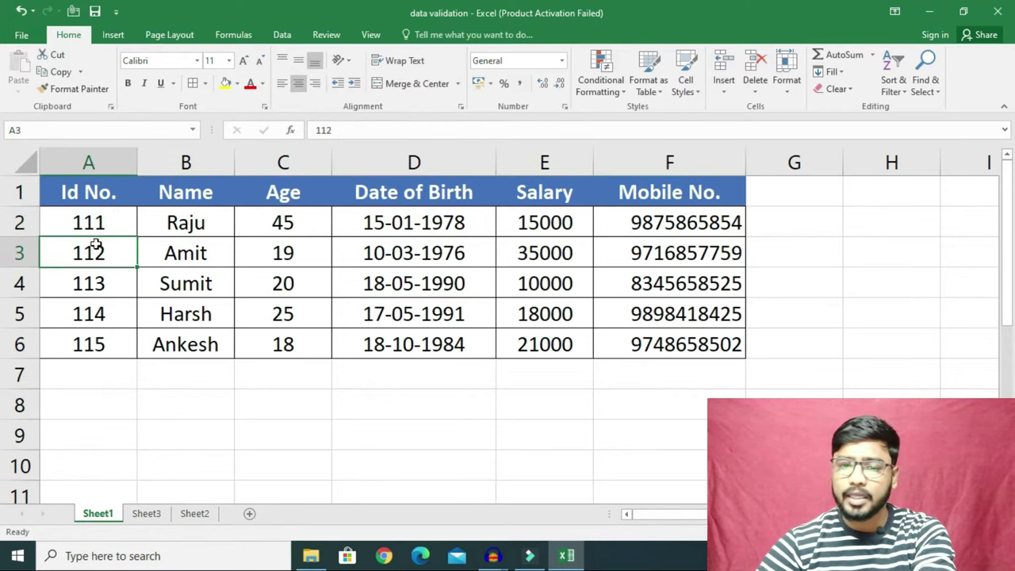
{"action": "type", "text": "12a"}
{"action": "key", "text": "Return"}
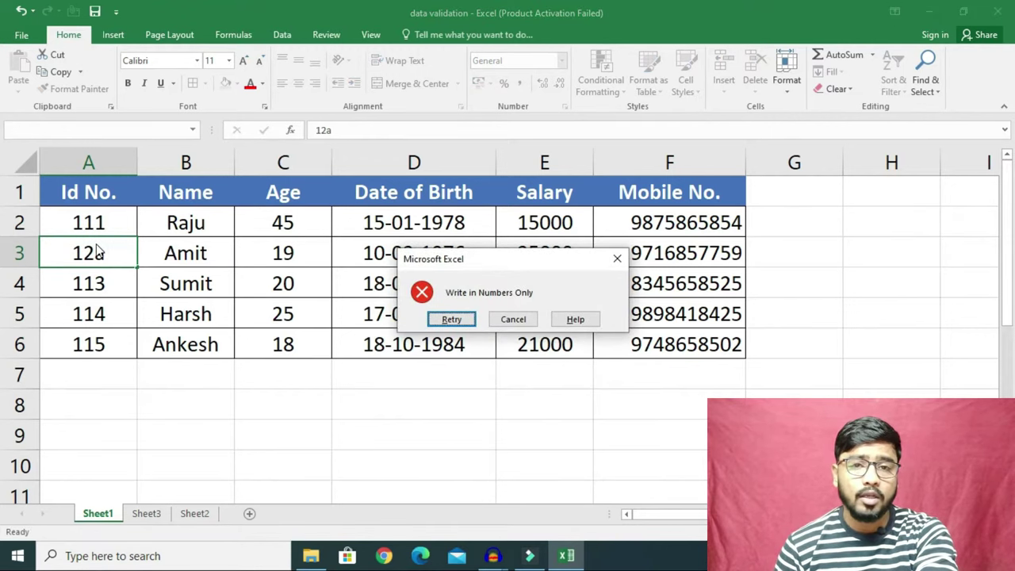
{"action": "key", "text": "Escape"}
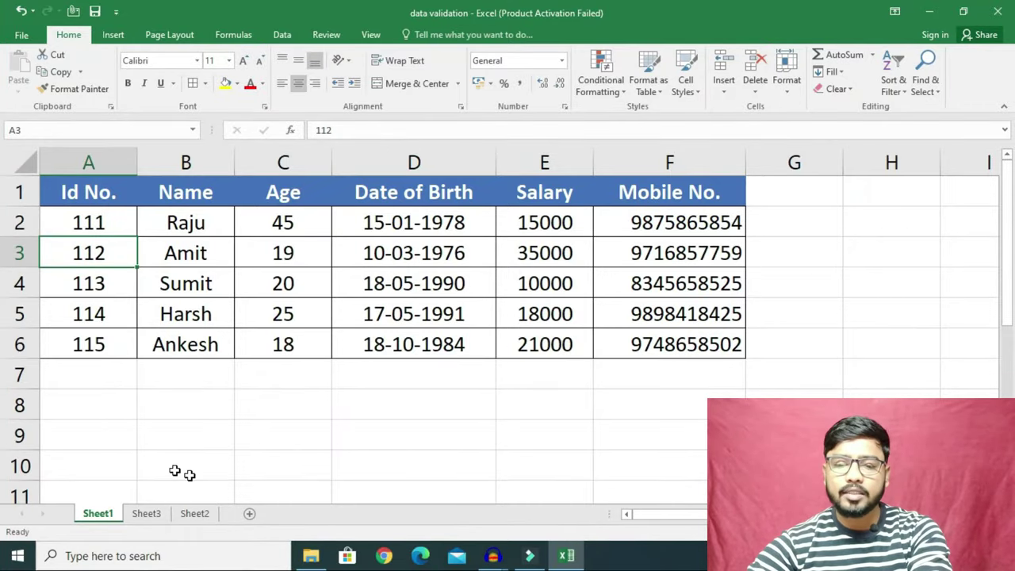
Step: Switch to Sheet3's blank employee table
{"action": "left_click", "coordinate": [195, 515]}
{"action": "left_click", "coordinate": [157, 520]}
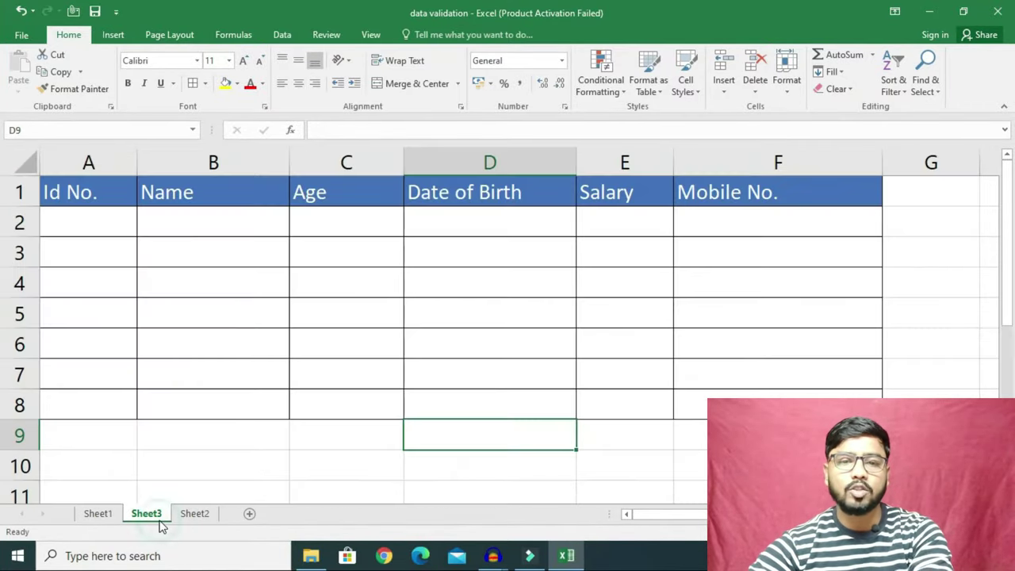
{"action": "left_click", "coordinate": [186, 436]}
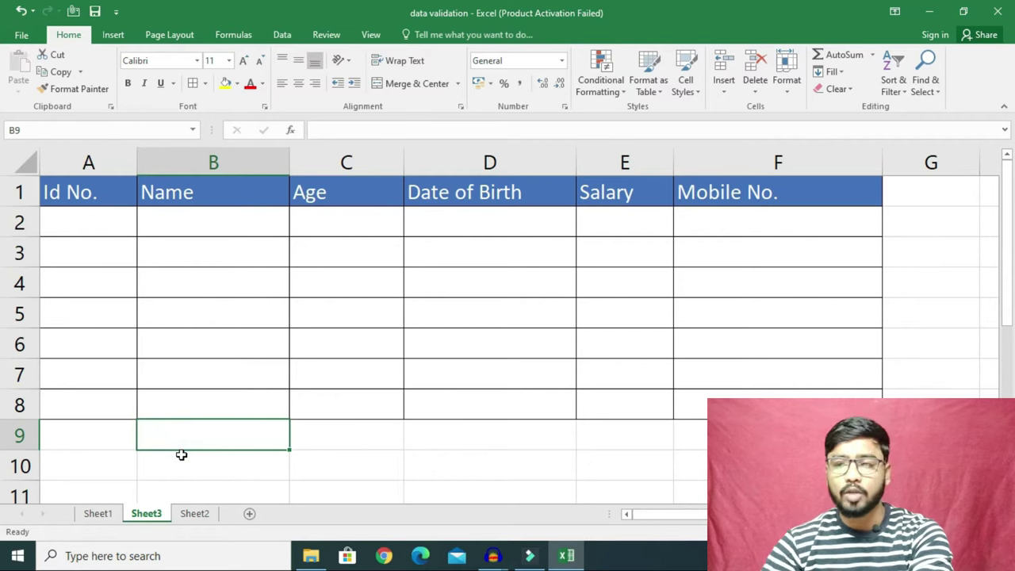
Step: Show A2 accepts 12a, clear it, and select Id No. cells A2:A8
{"action": "left_click", "coordinate": [105, 228]}
{"action": "type", "text": "12a"}
{"action": "key", "text": "Return"}
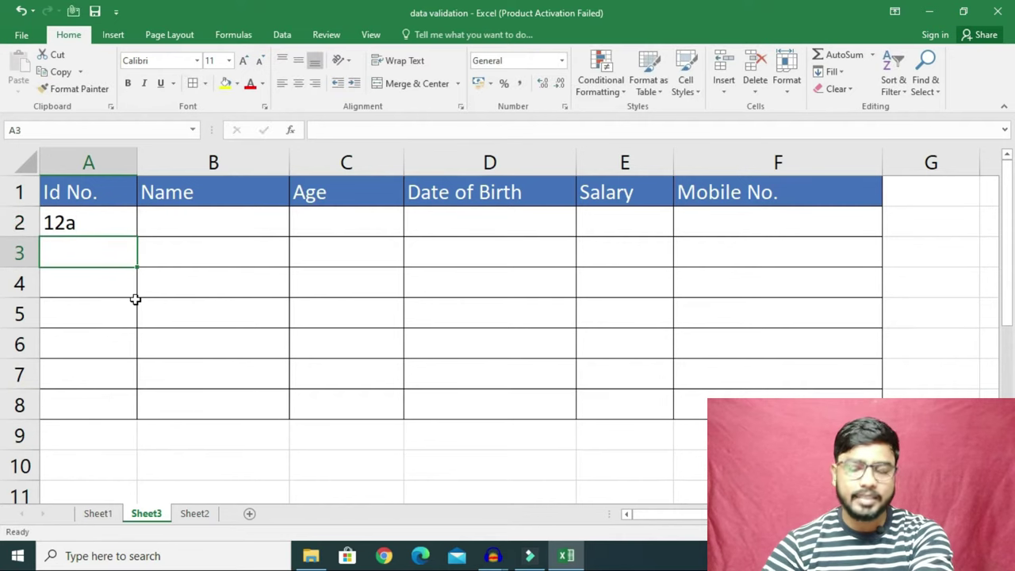
{"action": "key", "text": "Up"}
{"action": "key", "text": "Delete"}
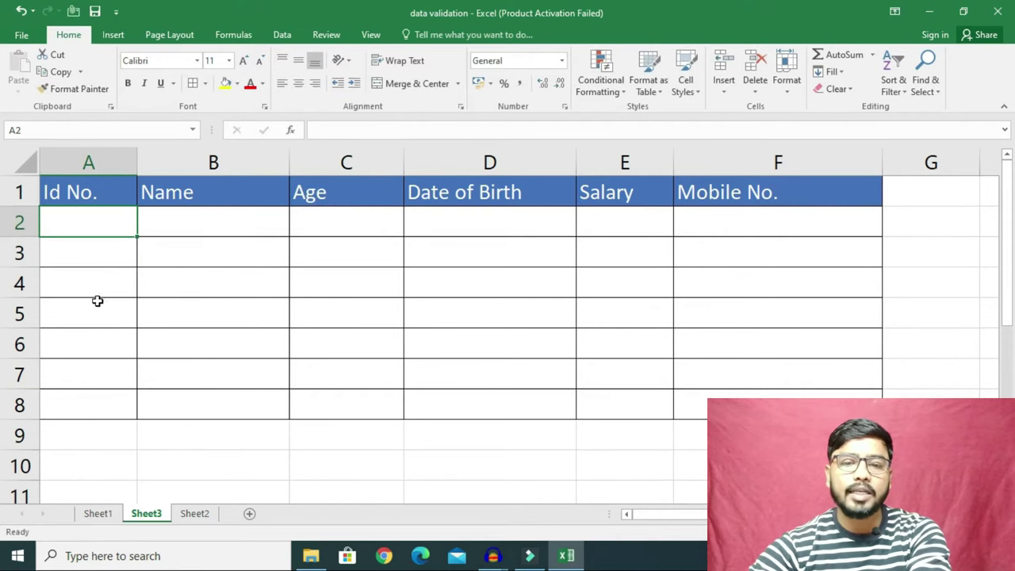
{"action": "left_click", "coordinate": [97, 301]}
{"action": "left_click_drag", "start_coordinate": [79, 227], "coordinate": [89, 415]}
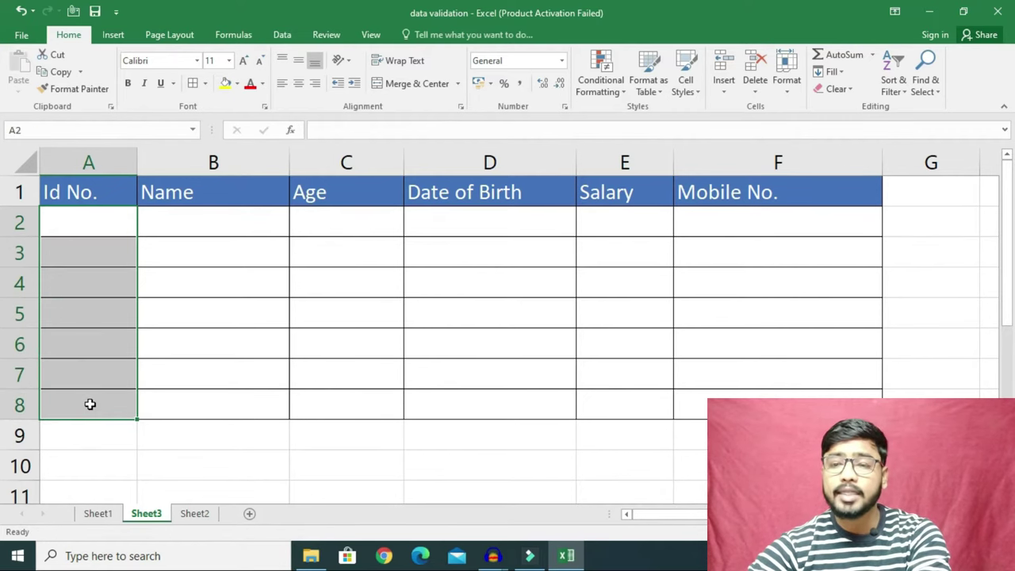
Step: Apply a Custom validation rule =numbervalue(A2:A8) to the Id No. cells A2:A8
{"action": "left_click", "coordinate": [295, 37]}
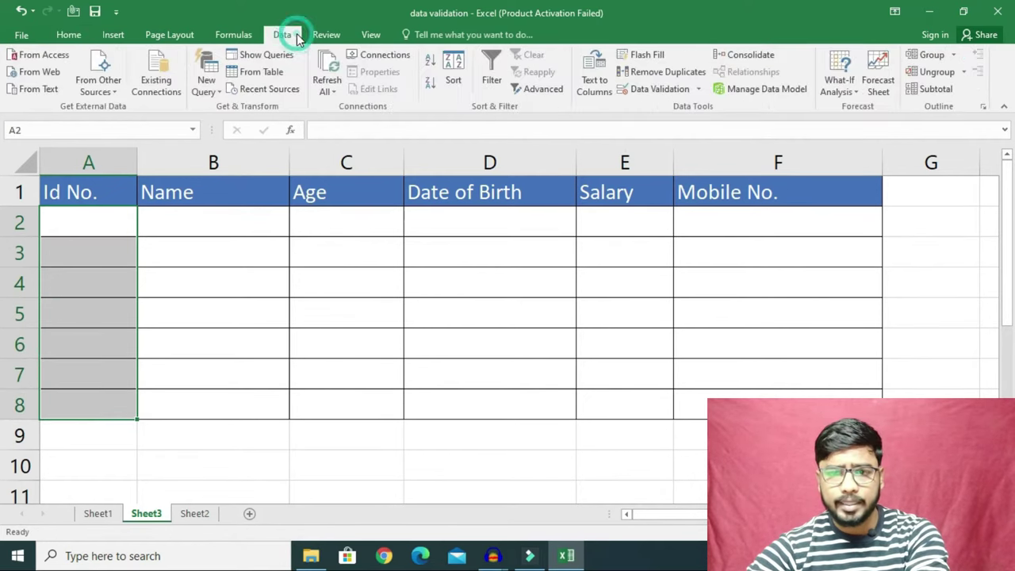
{"action": "left_click", "coordinate": [649, 91]}
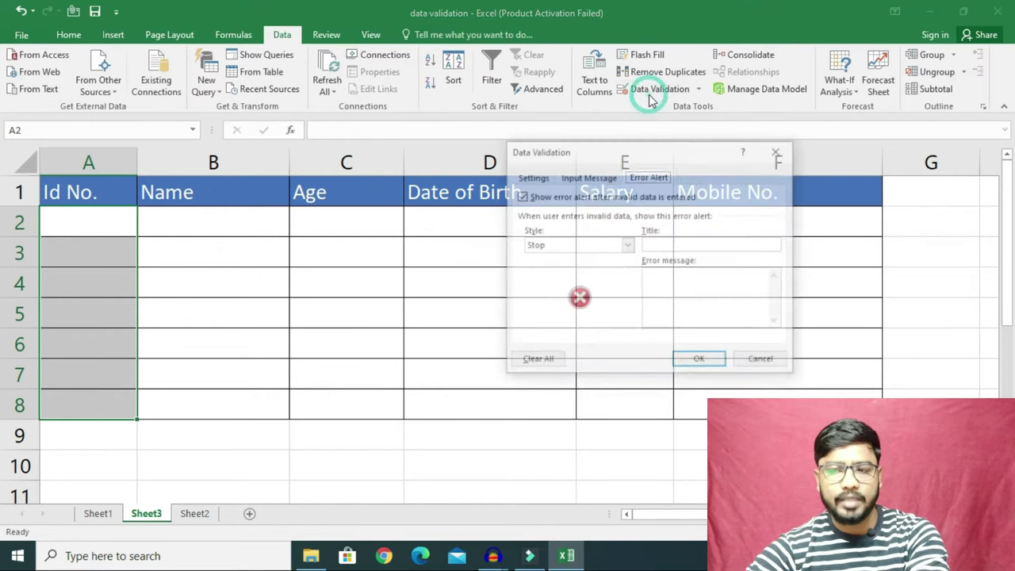
{"action": "left_click", "coordinate": [529, 178]}
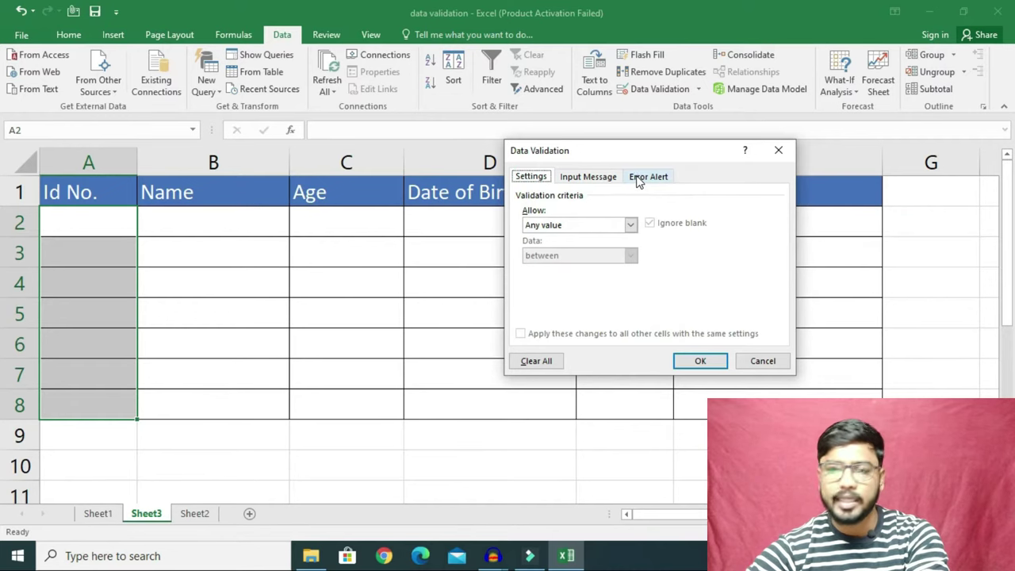
{"action": "left_click", "coordinate": [631, 225]}
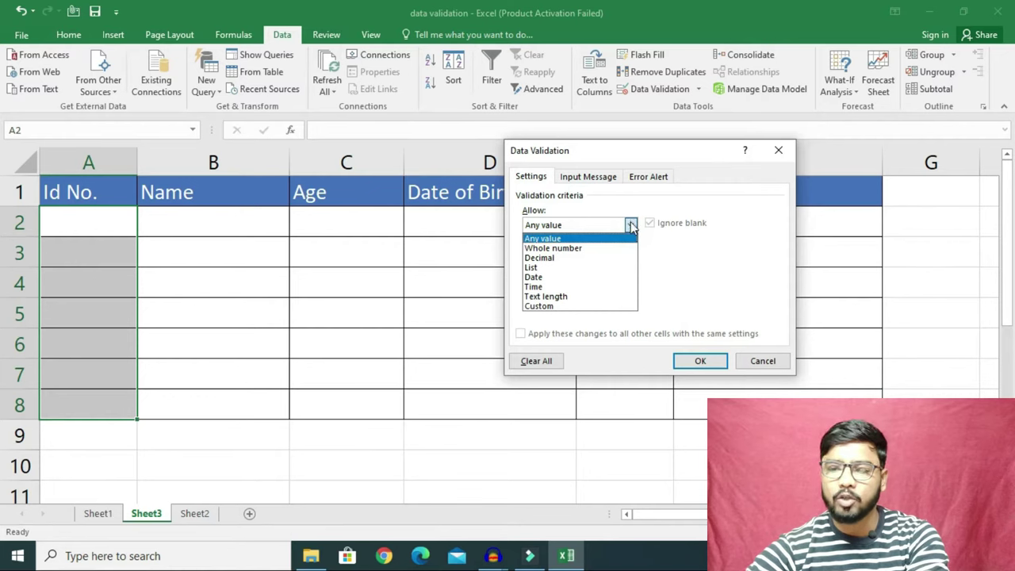
{"action": "left_click", "coordinate": [550, 308]}
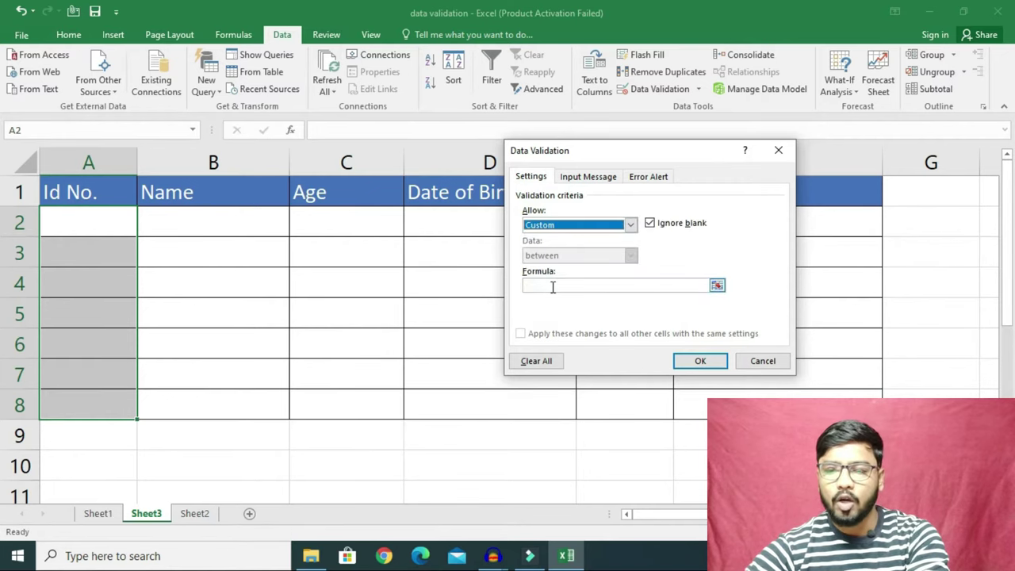
{"action": "left_click", "coordinate": [553, 287]}
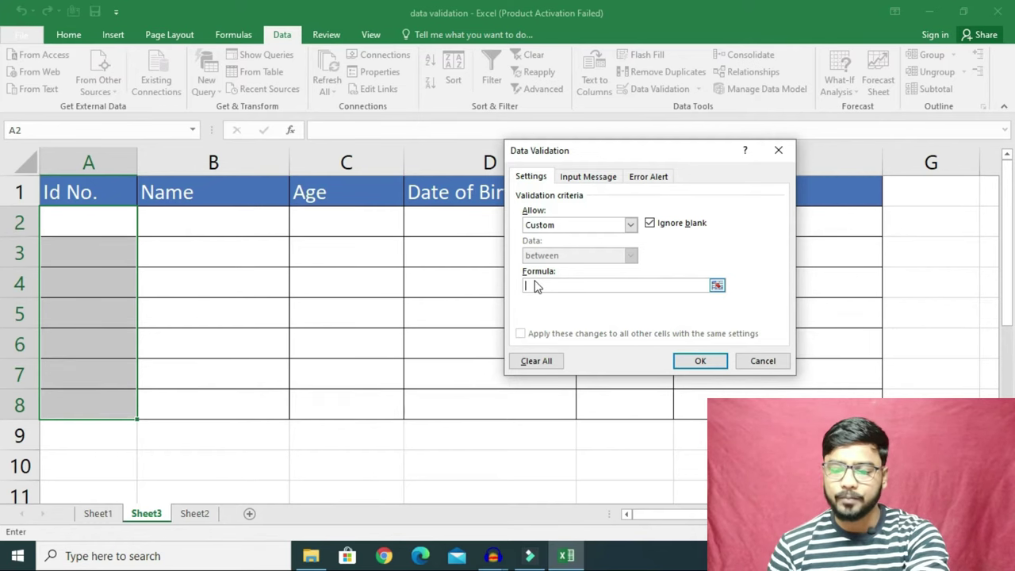
{"action": "type", "text": "="}
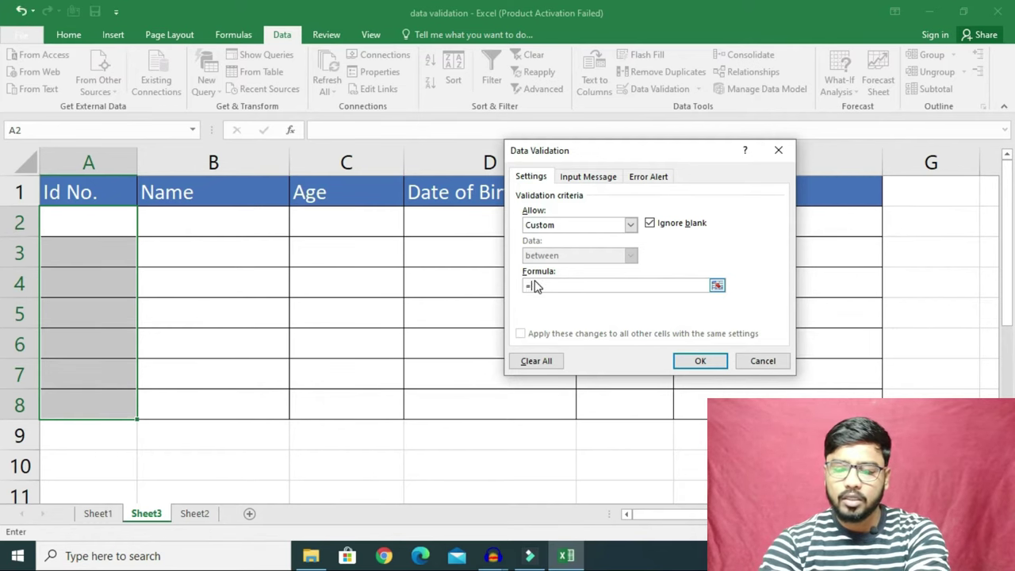
{"action": "type", "text": "number"}
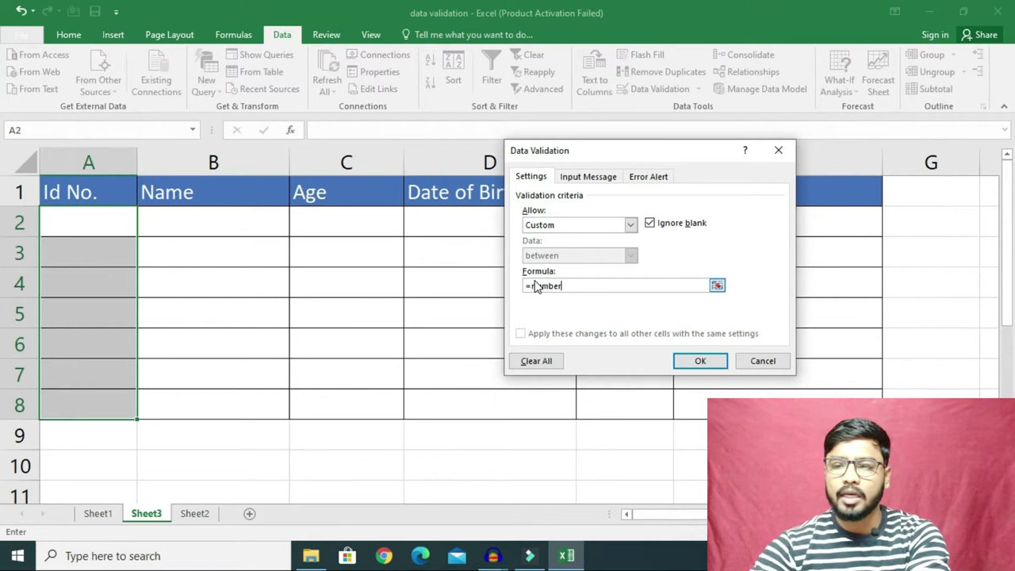
{"action": "type", "text": "value("}
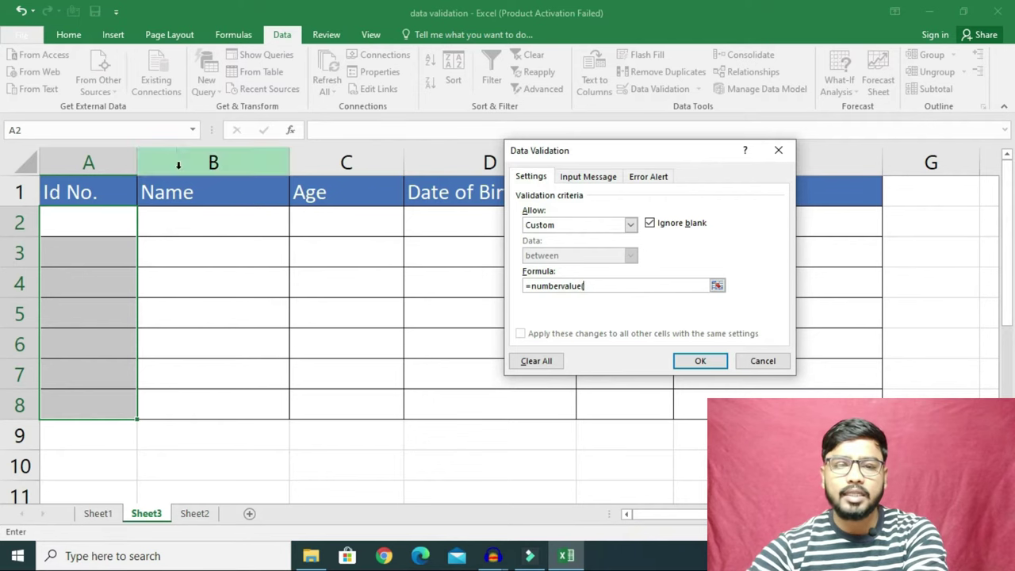
{"action": "left_click_drag", "start_coordinate": [86, 228], "coordinate": [68, 410]}
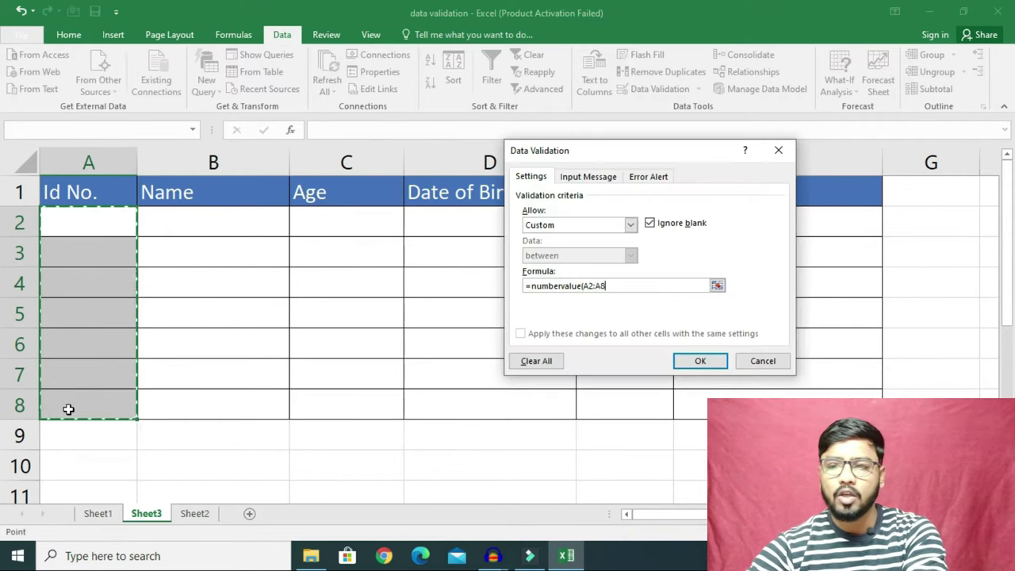
{"action": "type", "text": ")"}
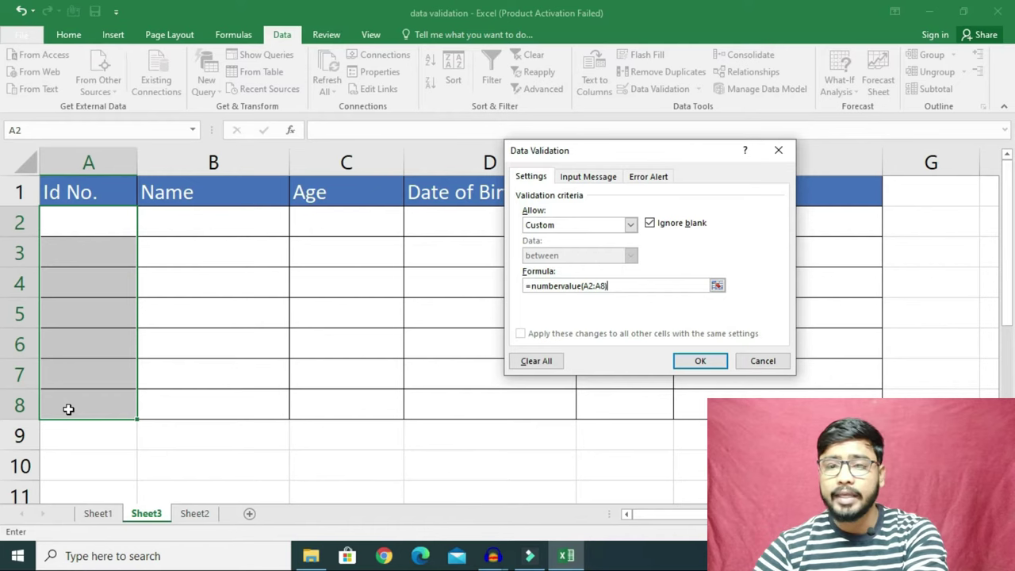
{"action": "key", "text": "Return"}
{"action": "left_click", "coordinate": [70, 229]}
Step: Enter ID 112 in A2, confirm 12a in A3 is rejected, then reselect A2:A8
{"action": "type", "text": "112"}
{"action": "key", "text": "Return"}
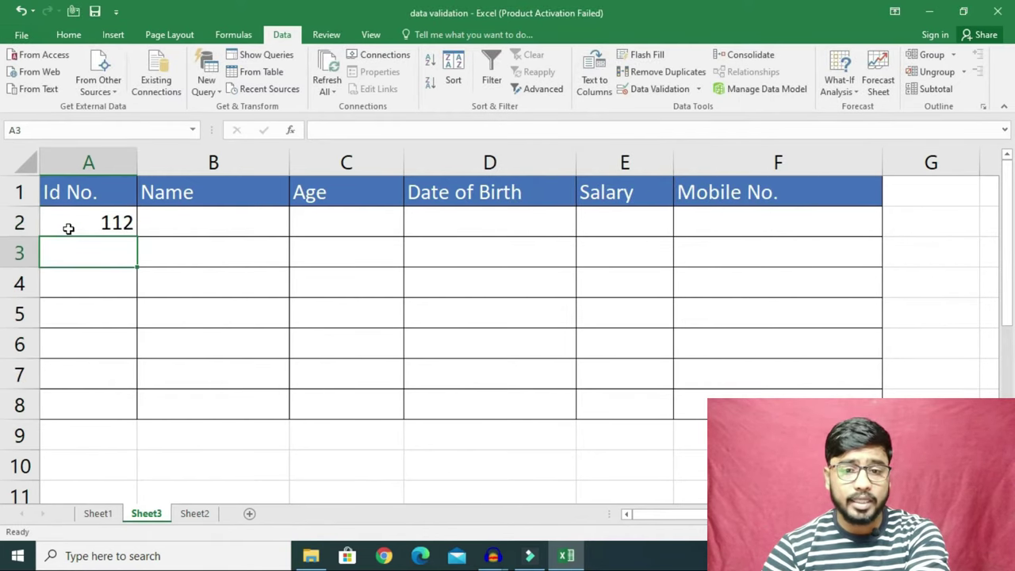
{"action": "type", "text": "12a"}
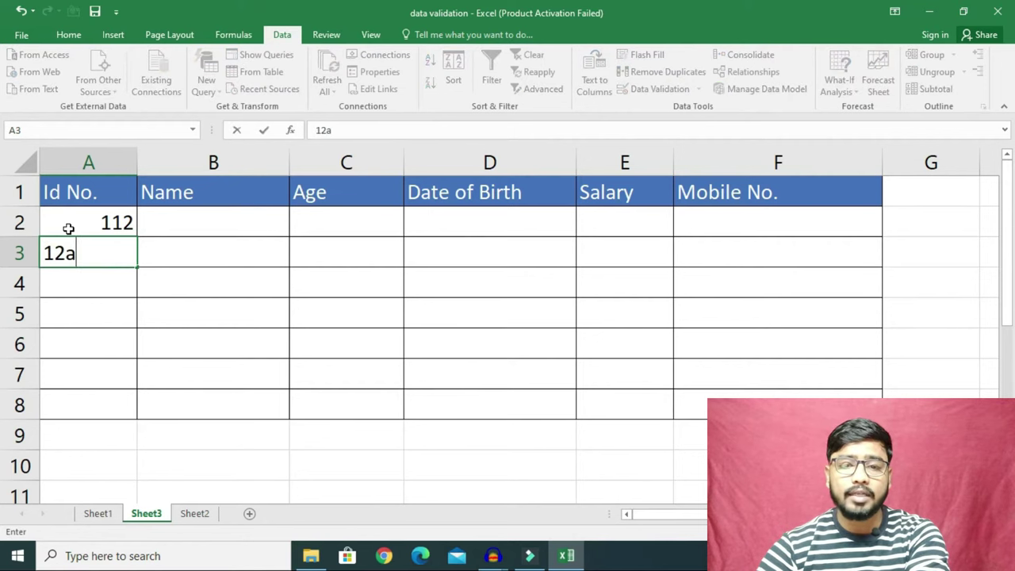
{"action": "key", "text": "Return"}
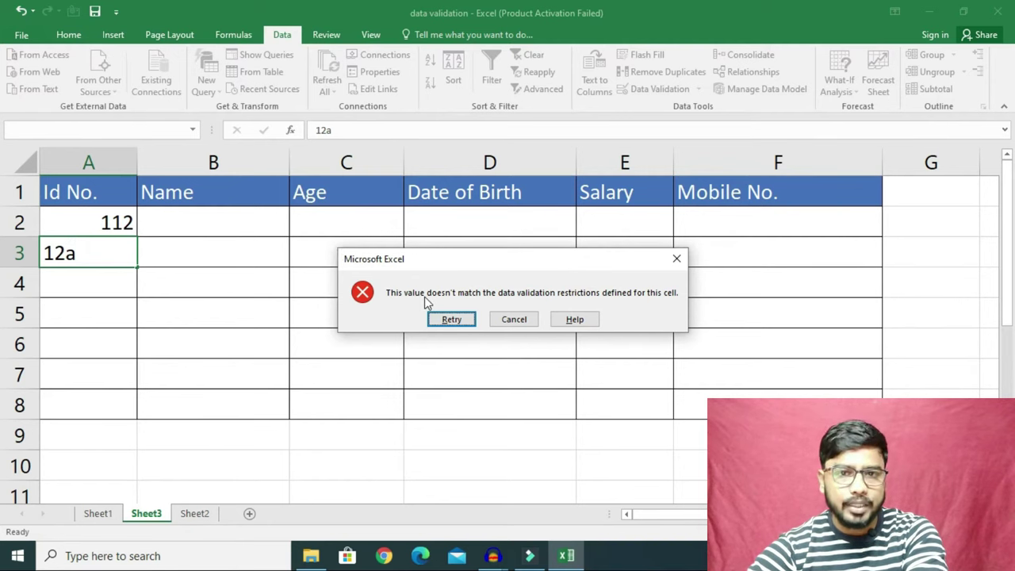
{"action": "key", "text": "Escape"}
{"action": "left_click", "coordinate": [102, 226]}
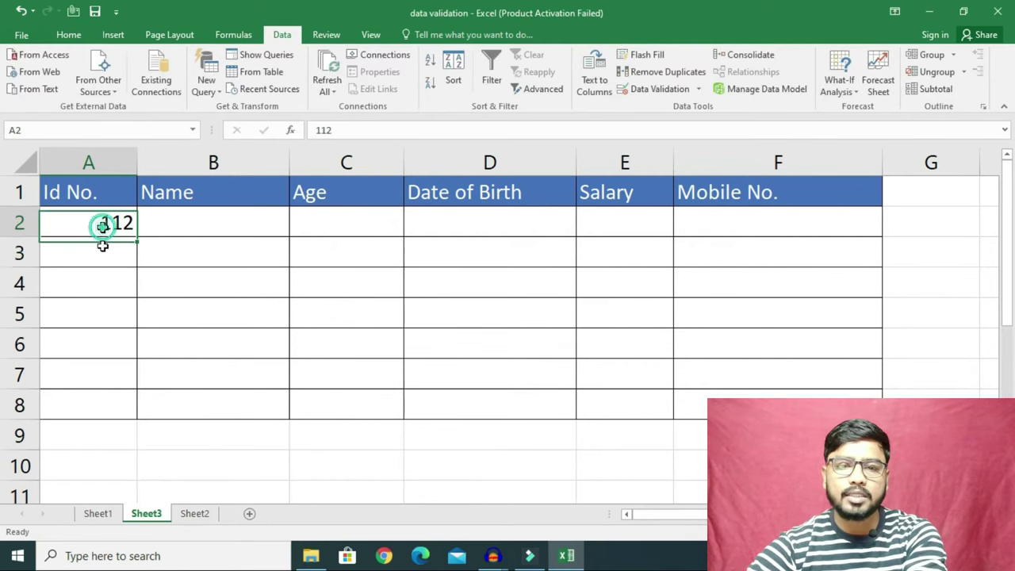
{"action": "left_click_drag", "start_coordinate": [102, 246], "coordinate": [102, 398]}
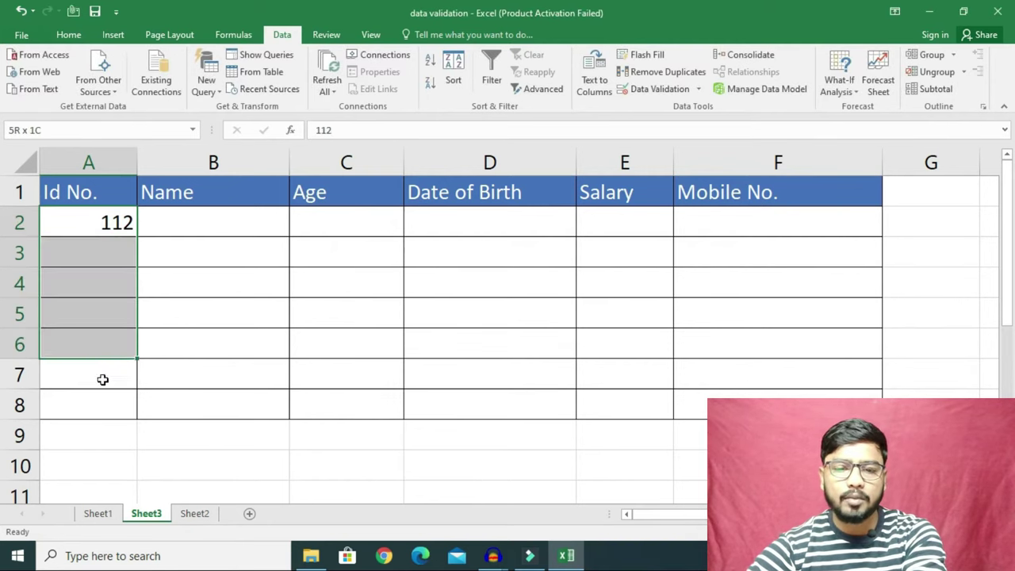
Step: Set the ID rule's error alert to title 'ID error' and message 'Please write the Id in Numbers only'
{"action": "left_click", "coordinate": [657, 92]}
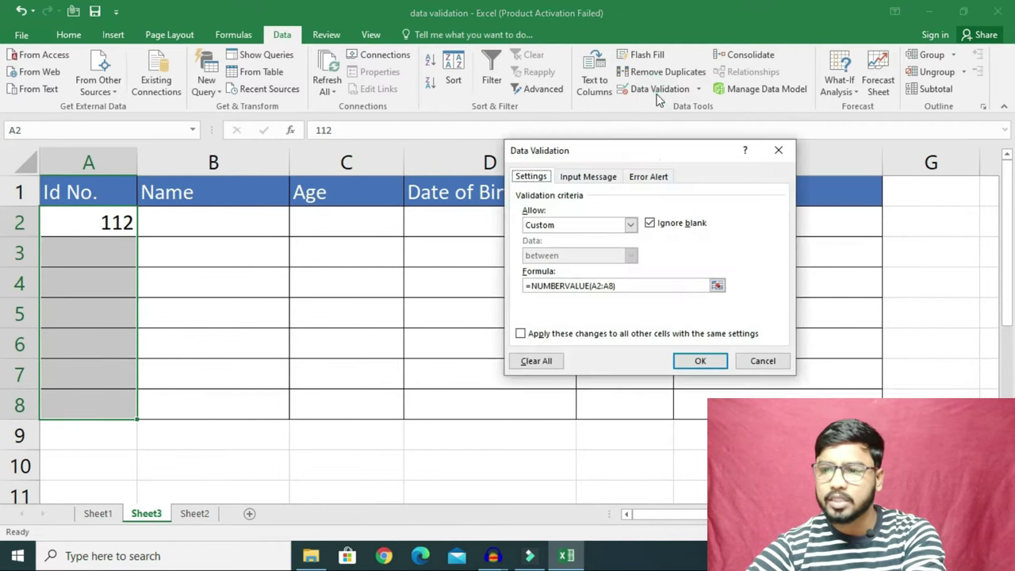
{"action": "left_click", "coordinate": [644, 179]}
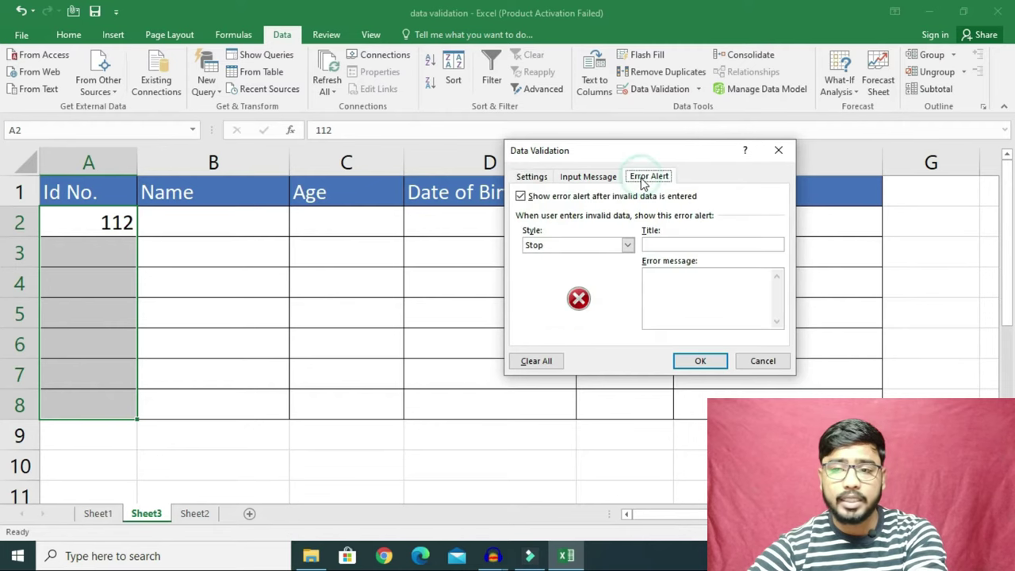
{"action": "left_click", "coordinate": [655, 244]}
{"action": "type", "text": "ID"}
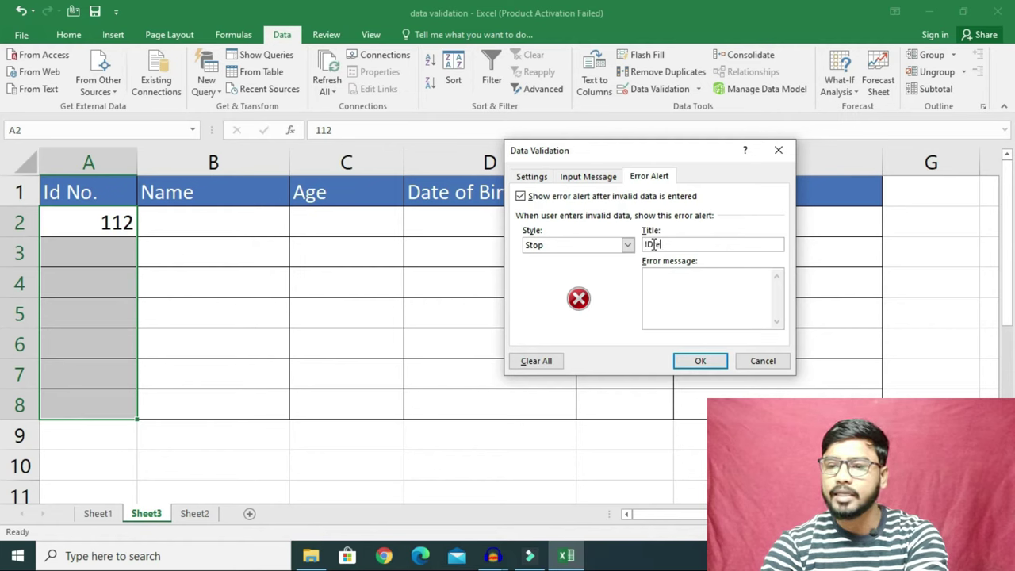
{"action": "type", "text": "error"}
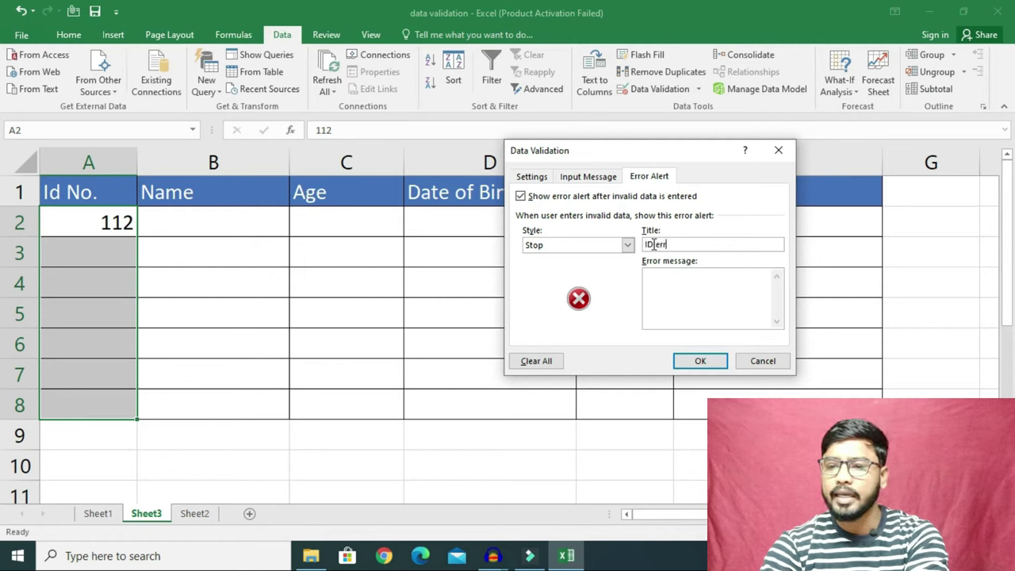
{"action": "key", "text": "Tab"}
{"action": "type", "text": "Please write the Id in Numbers only"}
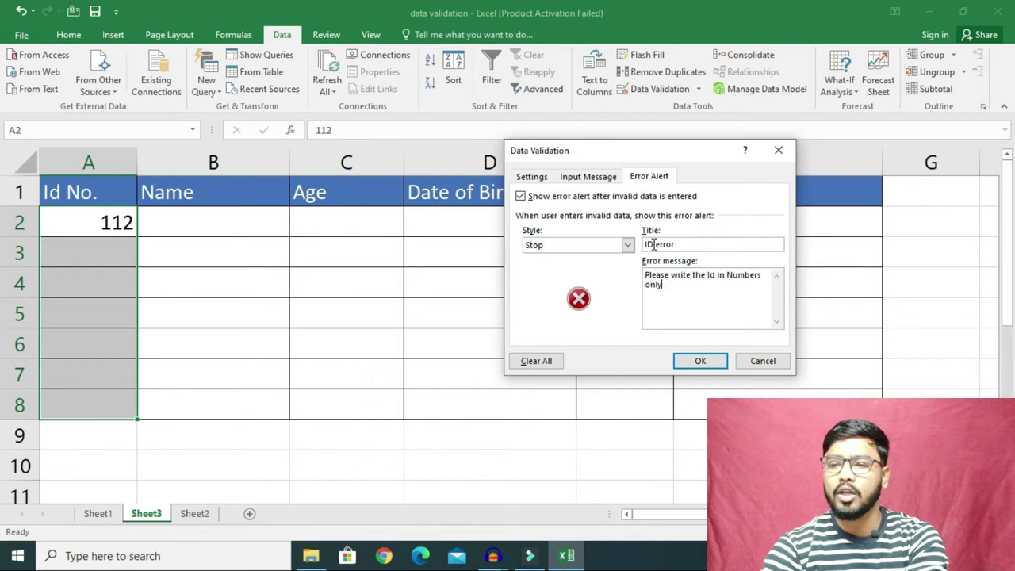
{"action": "left_click", "coordinate": [653, 246]}
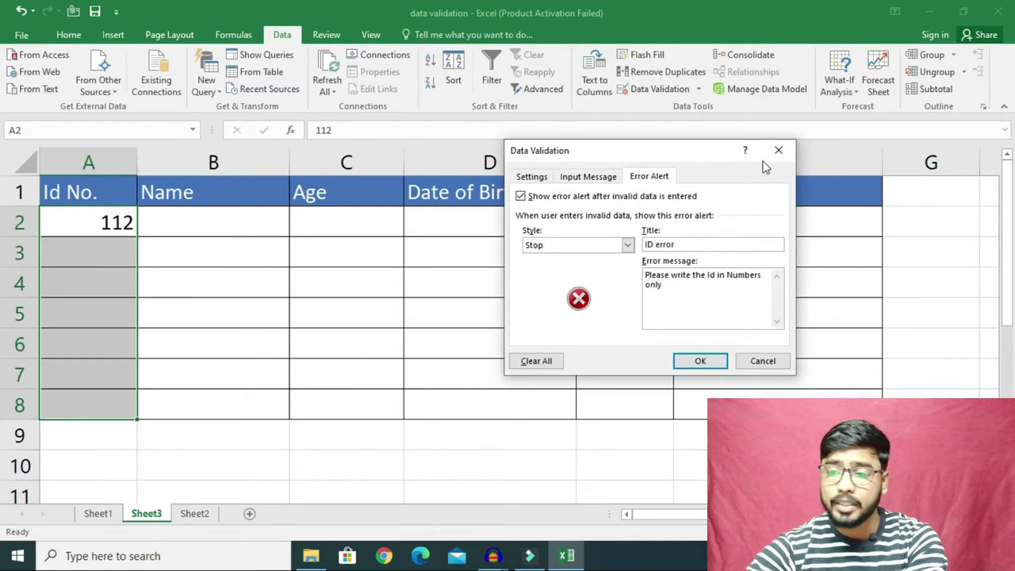
{"action": "left_click", "coordinate": [701, 361]}
Step: Enter ID 114 in A3 and confirm 12s in A4 is rejected by the ID error alert
{"action": "left_click", "coordinate": [56, 250]}
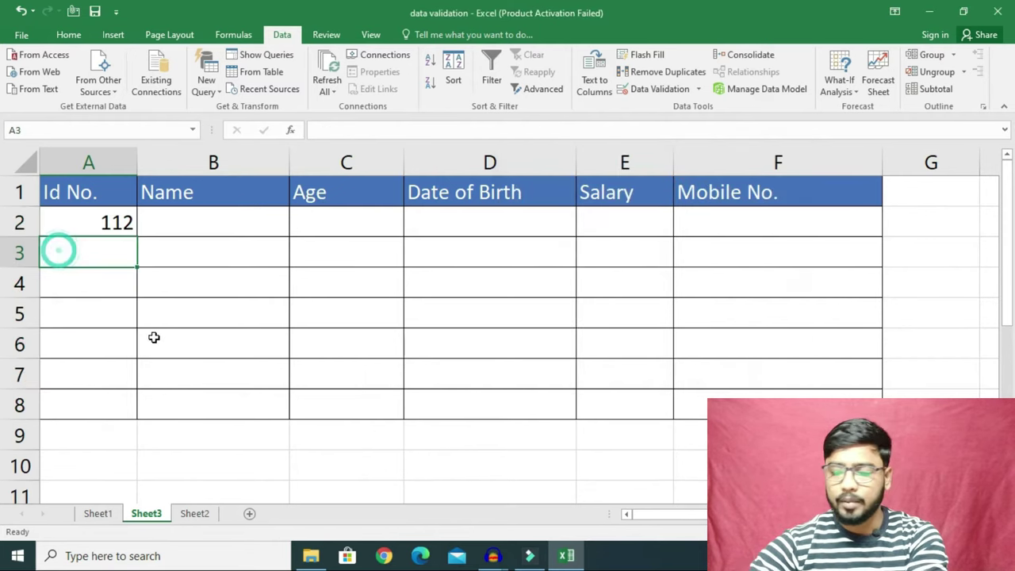
{"action": "type", "text": "114"}
{"action": "key", "text": "Return"}
{"action": "type", "text": "12s"}
{"action": "key", "text": "Return"}
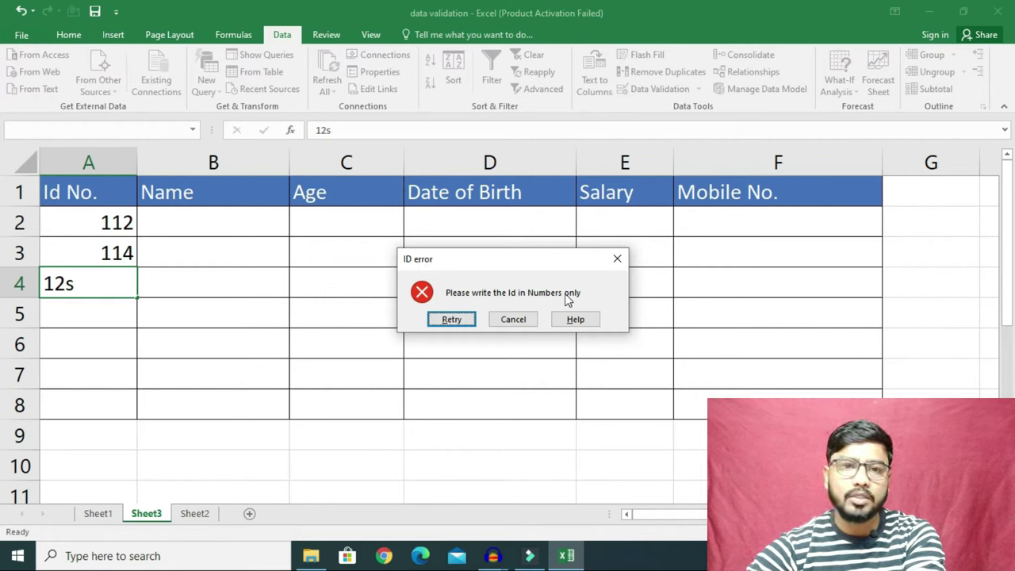
{"action": "left_click", "coordinate": [512, 319]}
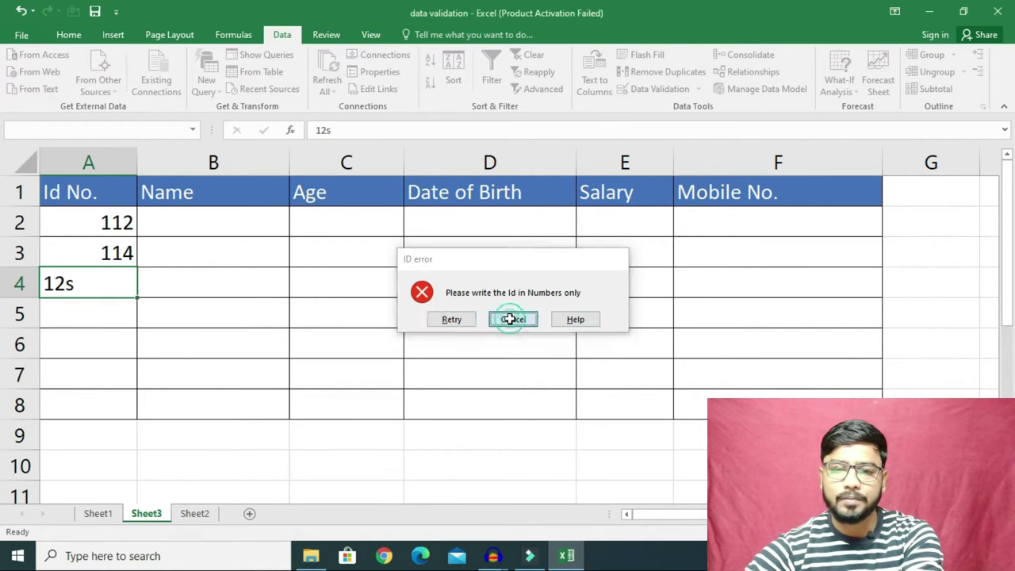
{"action": "left_click_drag", "start_coordinate": [204, 227], "coordinate": [210, 376]}
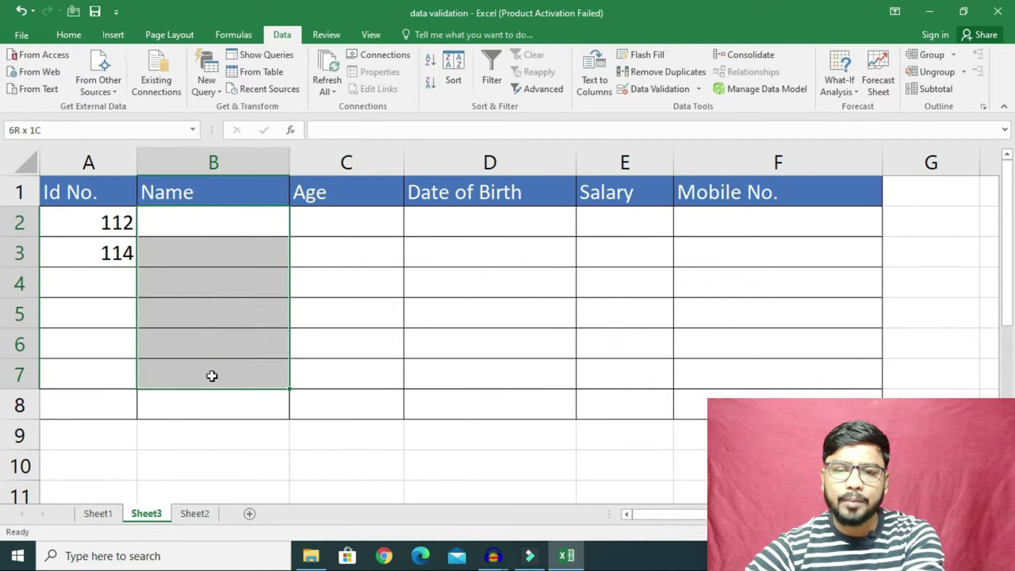
Step: Enter the employee names down column B from B2, then select Age cells C2:C8
{"action": "left_click", "coordinate": [210, 228]}
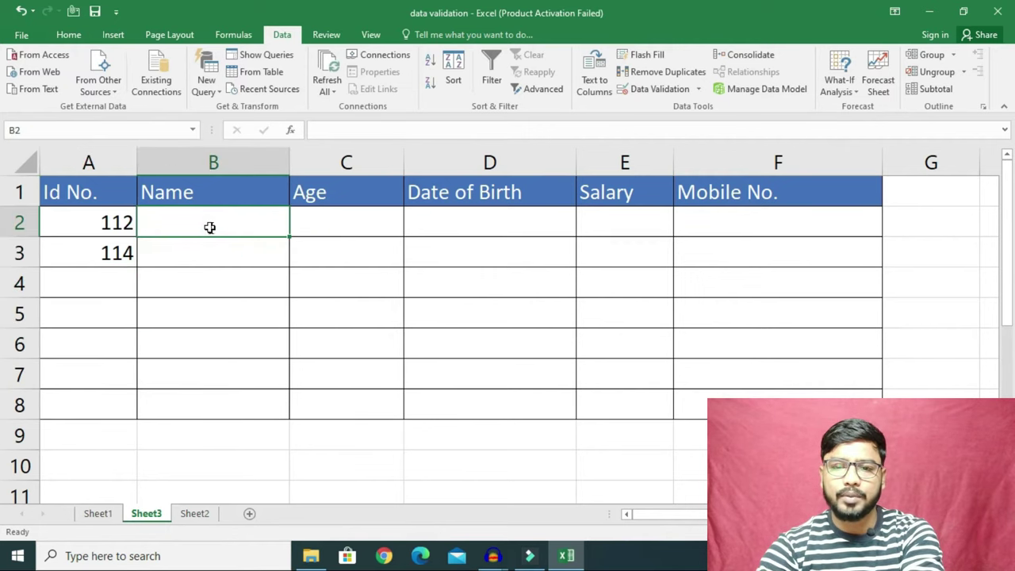
{"action": "type", "text": "Rohan"}
{"action": "key", "text": "Return"}
{"action": "type", "text": "so"}
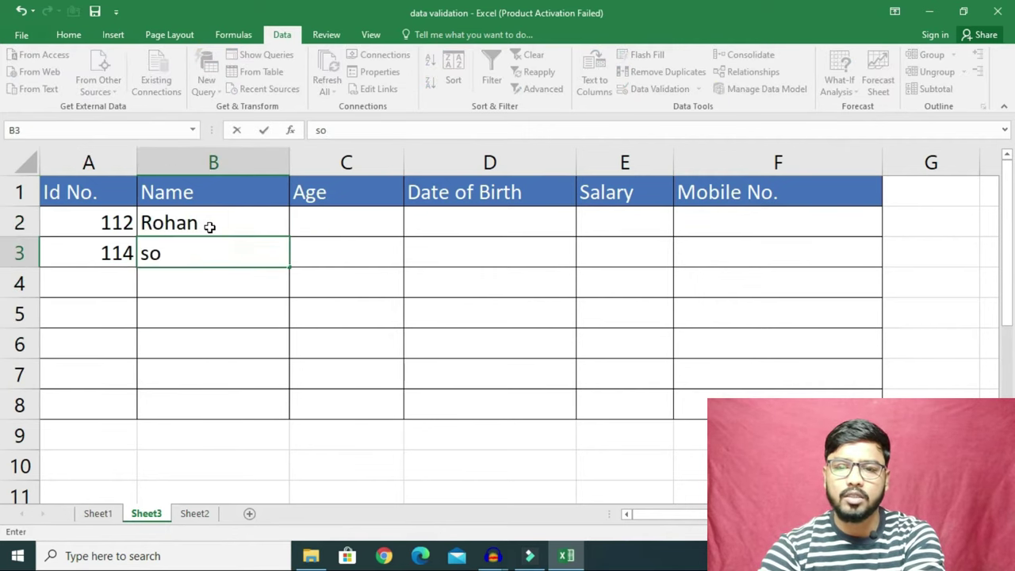
{"action": "left_click", "coordinate": [341, 230]}
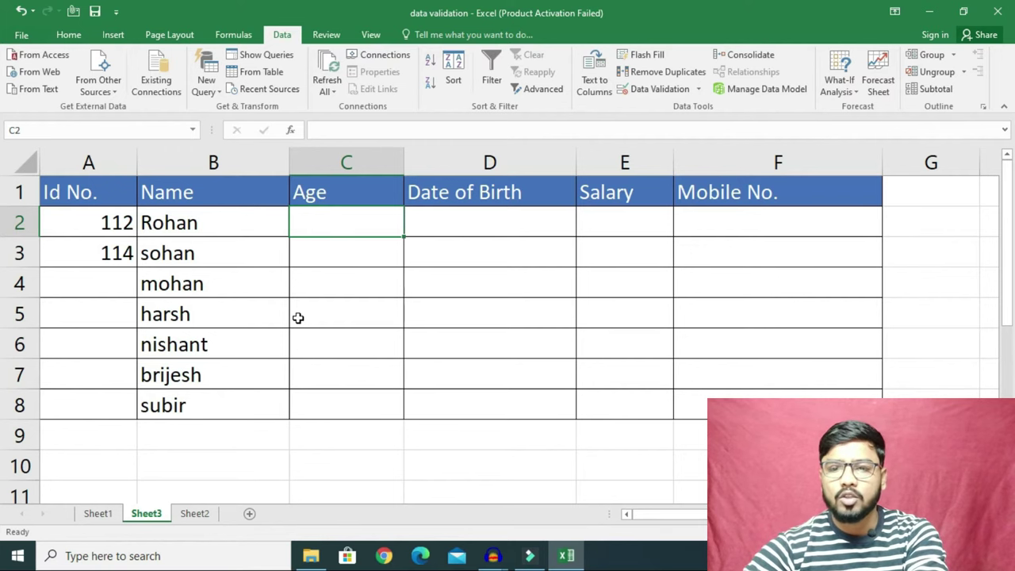
{"action": "left_click_drag", "start_coordinate": [357, 222], "coordinate": [356, 412]}
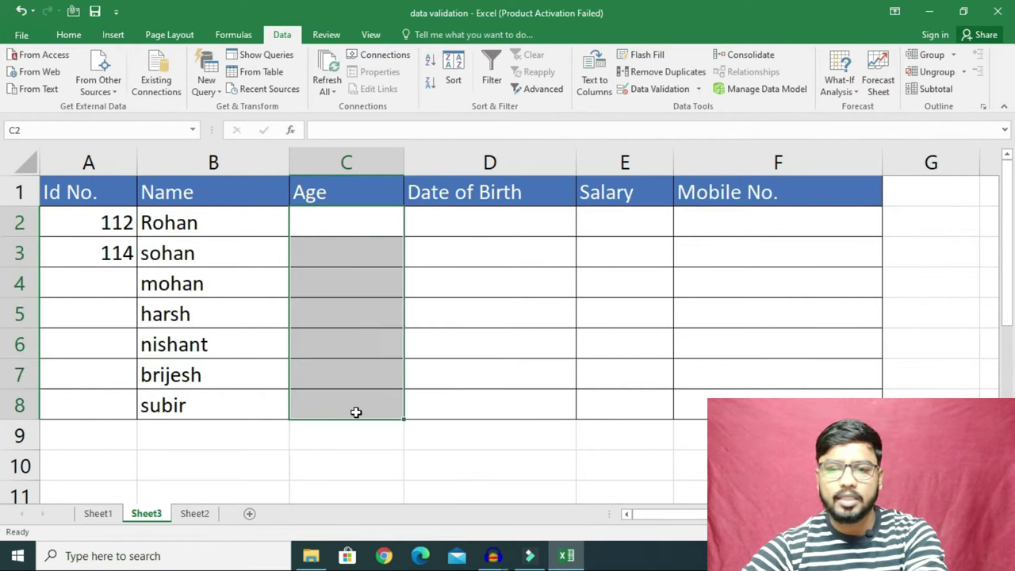
Step: Set the Age cells C2:C8 validation to Whole number between 18 and 35
{"action": "left_click", "coordinate": [659, 89]}
{"action": "left_click", "coordinate": [532, 178]}
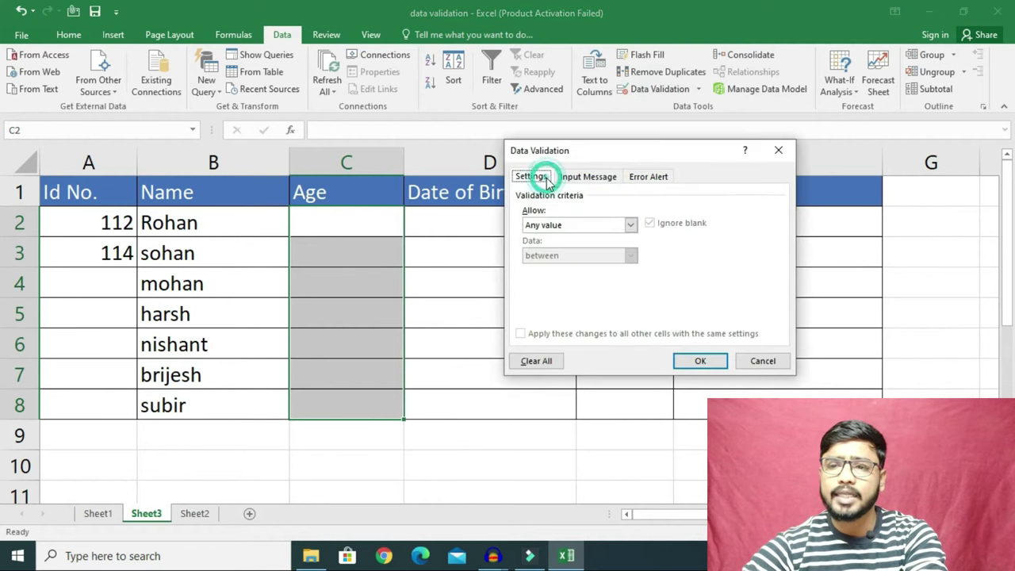
{"action": "left_click", "coordinate": [631, 225]}
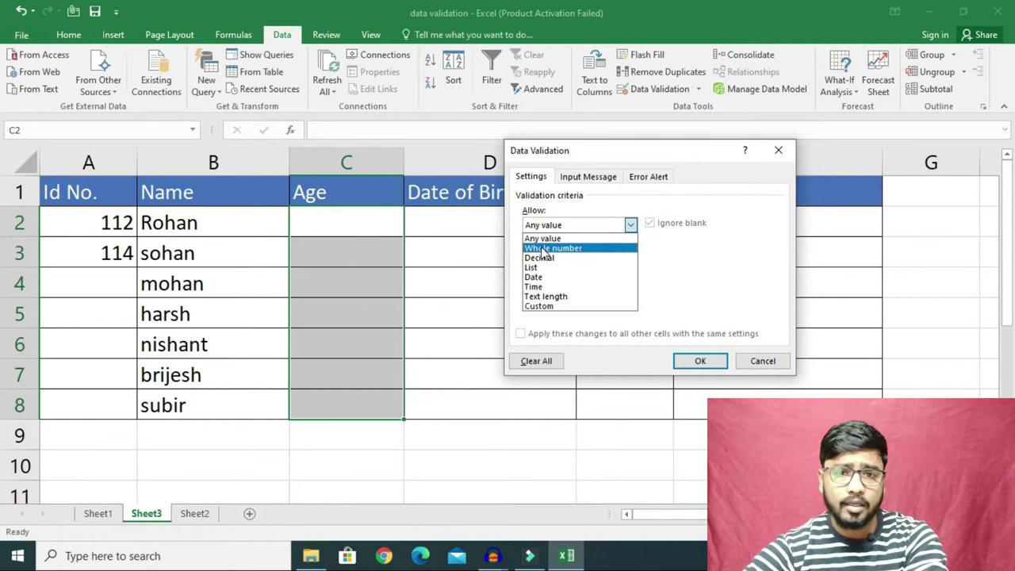
{"action": "left_click", "coordinate": [543, 249]}
{"action": "left_click", "coordinate": [544, 288]}
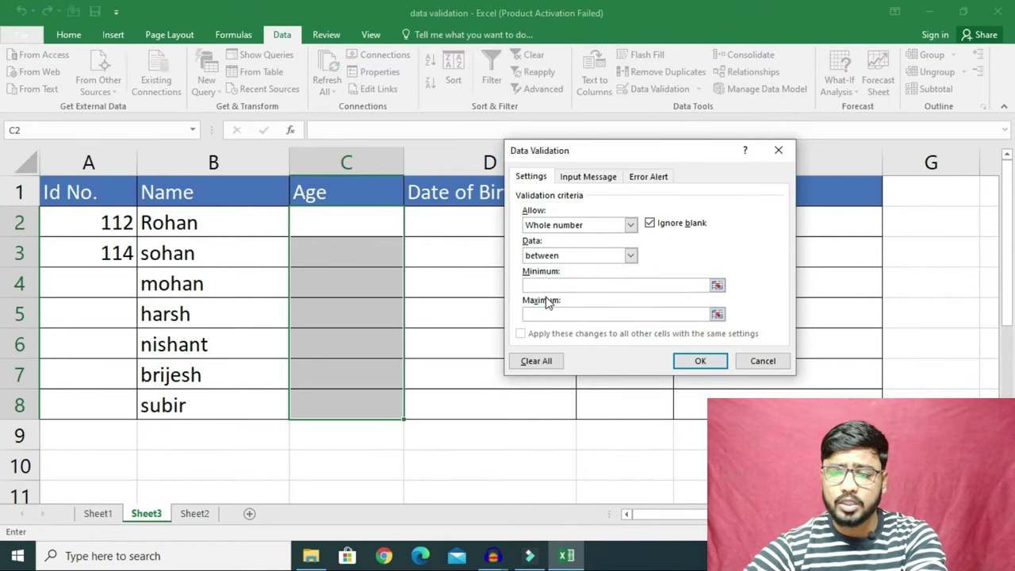
{"action": "type", "text": "18"}
{"action": "left_click", "coordinate": [543, 315]}
{"action": "type", "text": "35"}
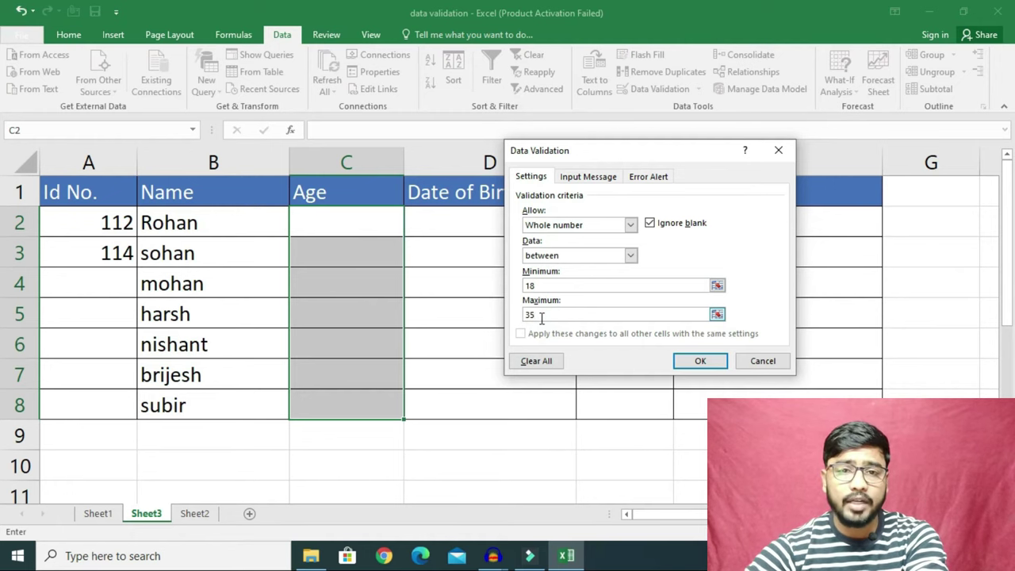
Step: Confirm the age rule, enter ages 19 and 24, and verify 36 in C4 is rejected
{"action": "left_click", "coordinate": [700, 358]}
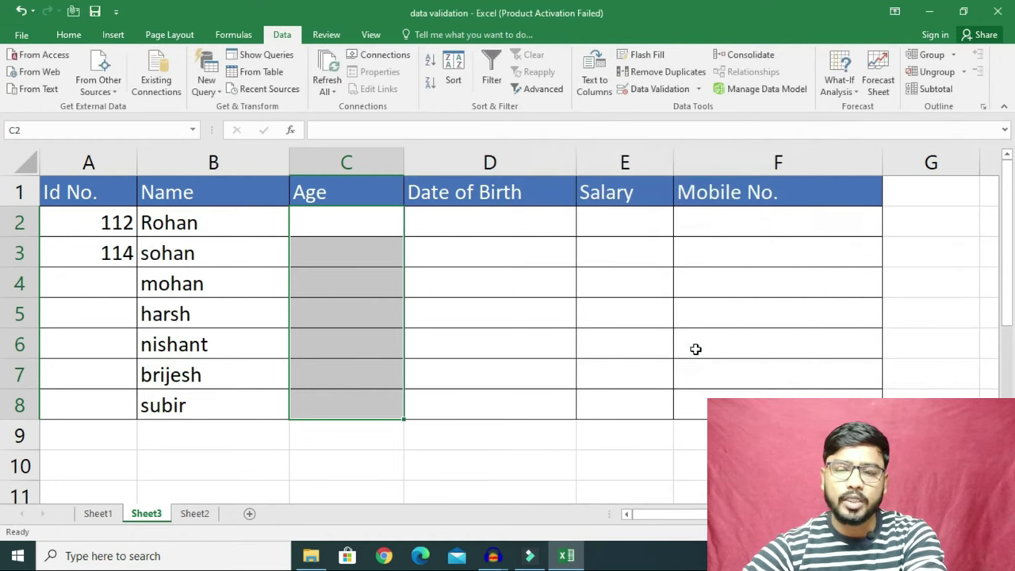
{"action": "left_click", "coordinate": [331, 220]}
{"action": "type", "text": "19"}
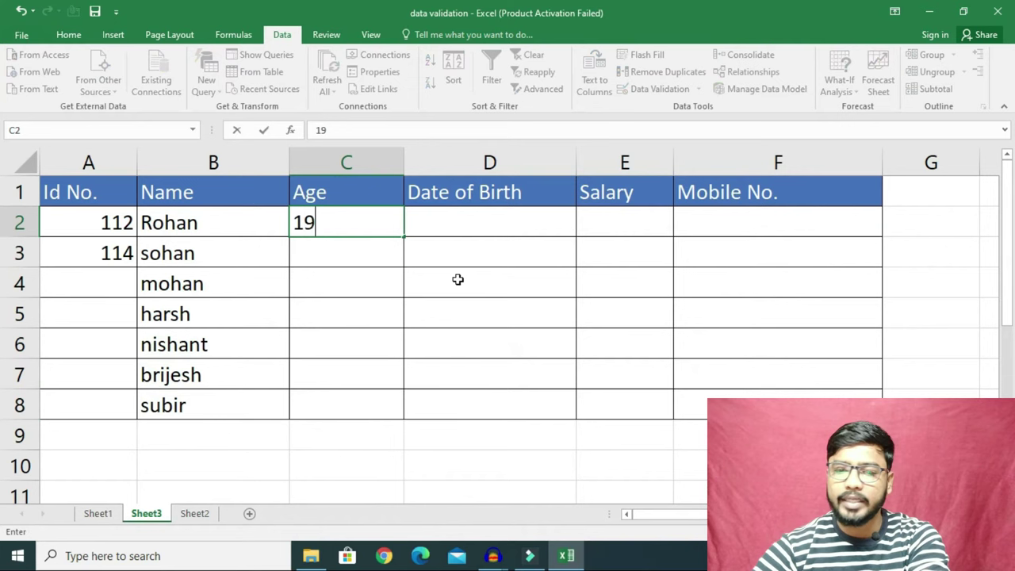
{"action": "key", "text": "Return"}
{"action": "type", "text": "24"}
{"action": "key", "text": "ctrl+Return"}
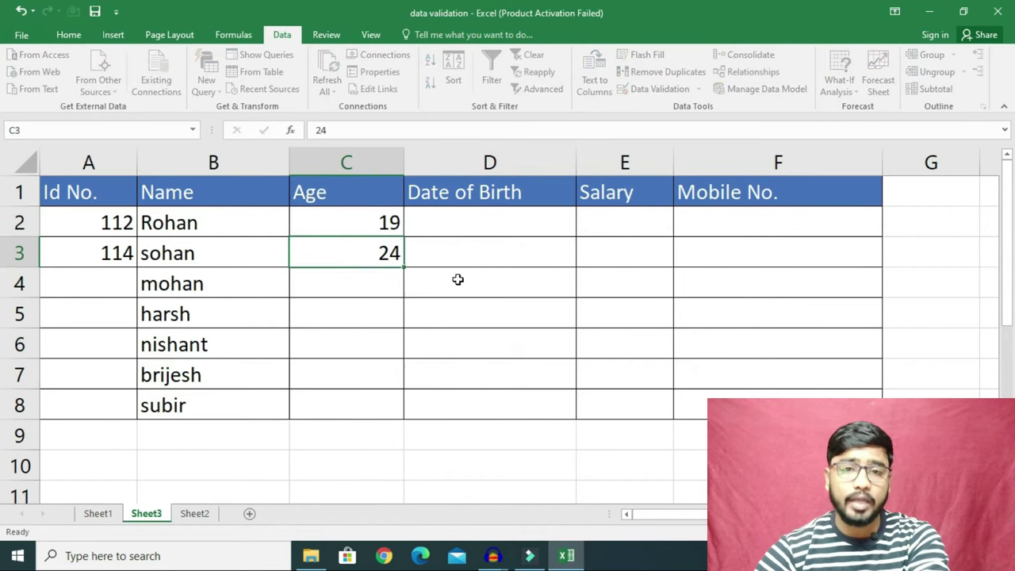
{"action": "key", "text": "Return"}
{"action": "type", "text": "36"}
{"action": "key", "text": "Return"}
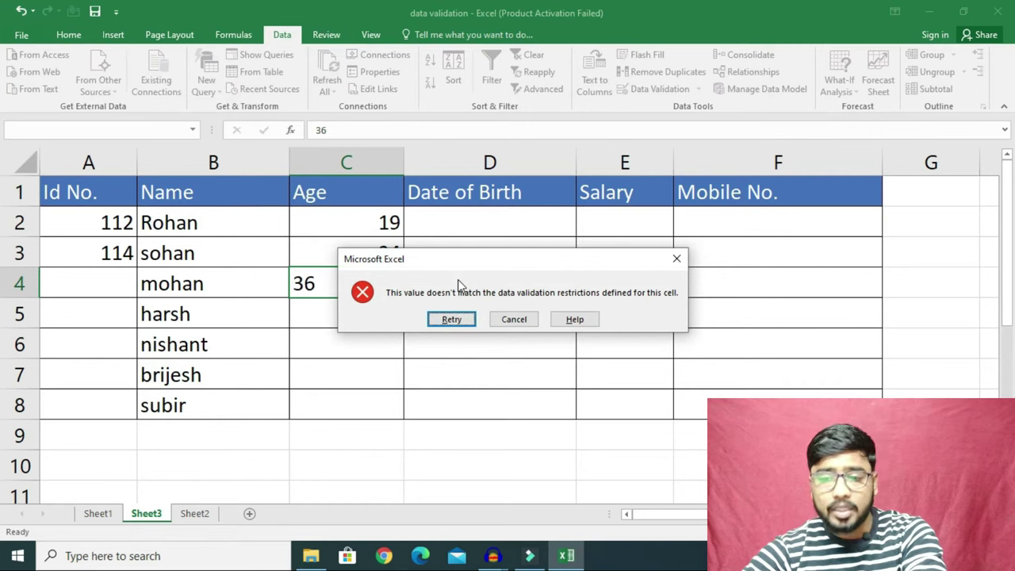
{"action": "key", "text": "Escape"}
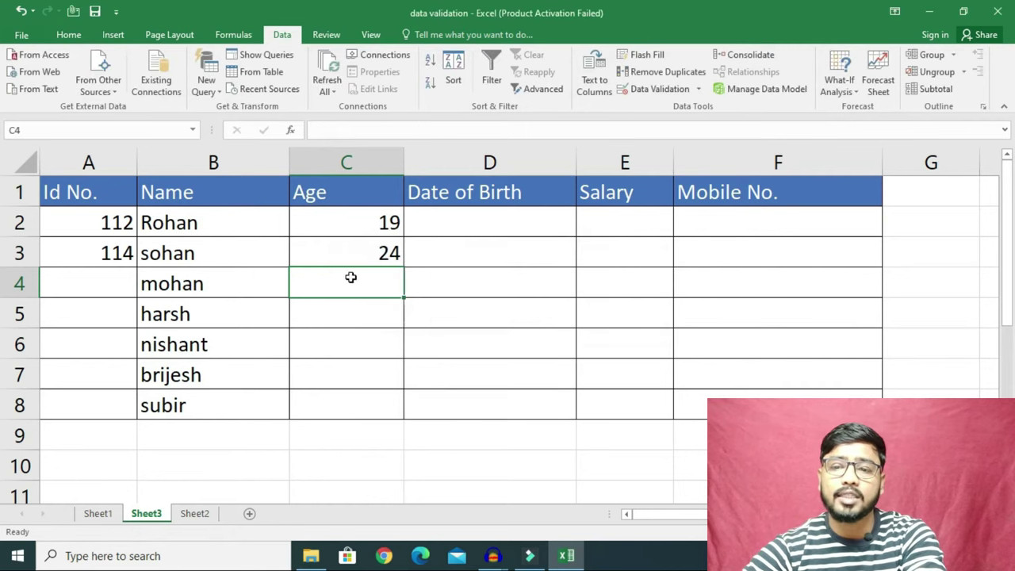
Step: Give C2:C8 an error alert titled 'Age Error' reading 'Please write age between 18 to 35'
{"action": "left_click_drag", "start_coordinate": [358, 225], "coordinate": [349, 405]}
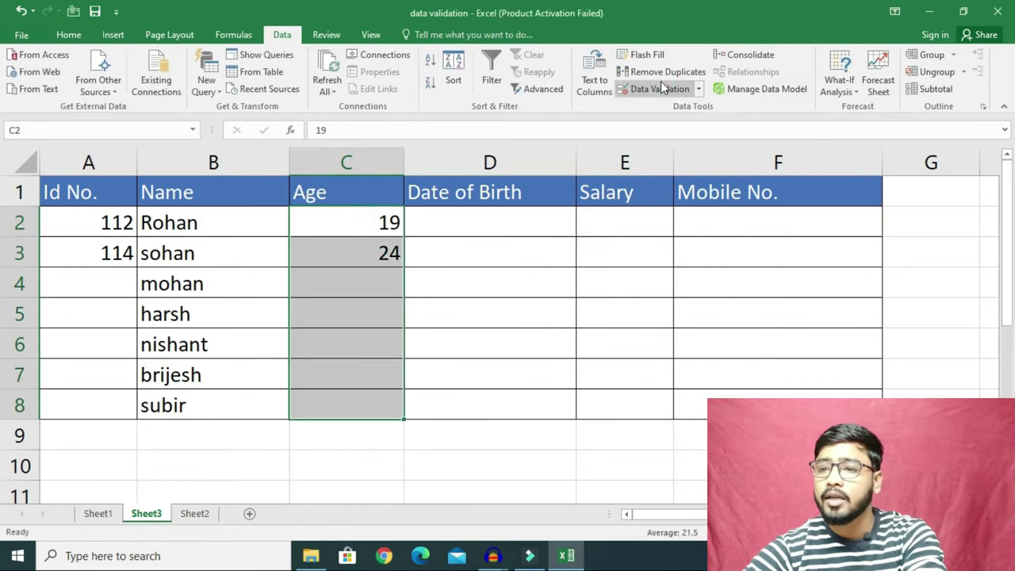
{"action": "left_click", "coordinate": [661, 87]}
{"action": "left_click", "coordinate": [649, 176]}
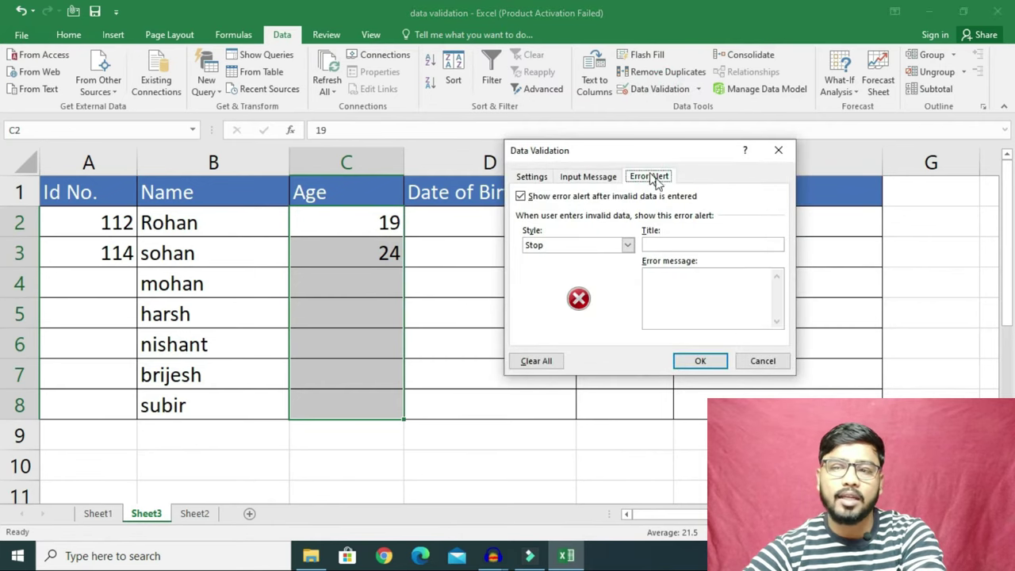
{"action": "left_click", "coordinate": [677, 246]}
{"action": "type", "text": "Ag"}
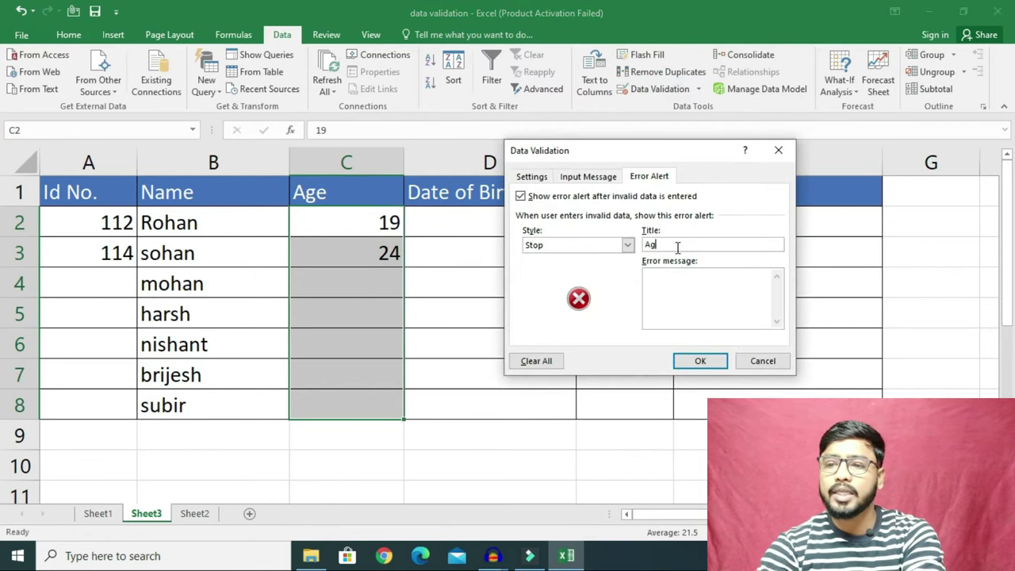
{"action": "type", "text": "ror"}
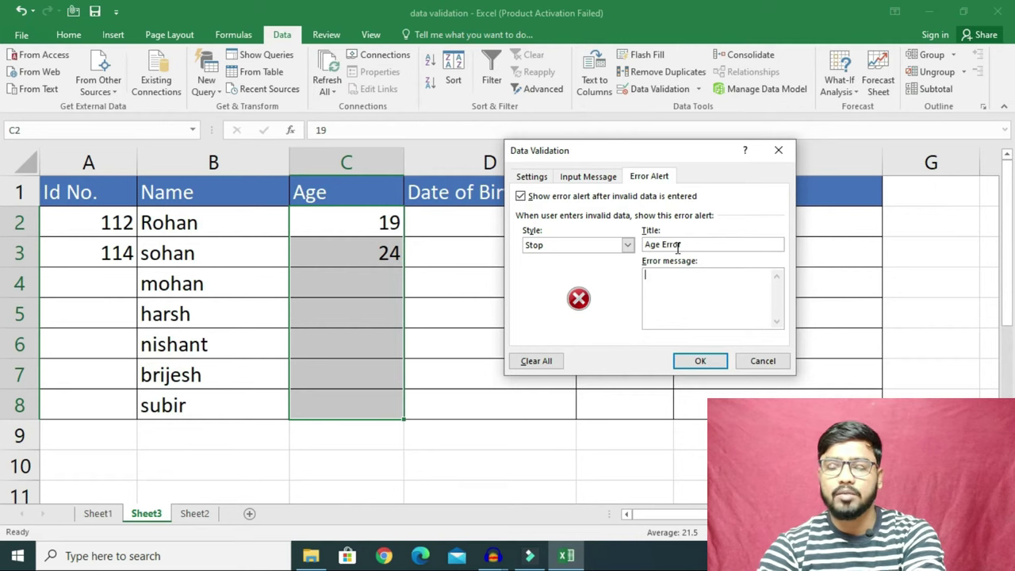
{"action": "type", "text": "Pa"}
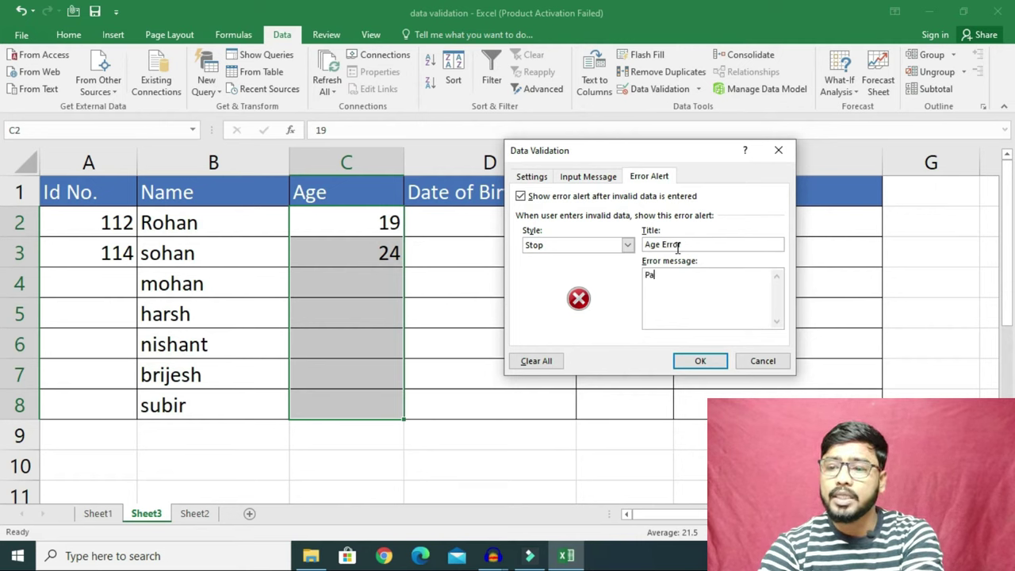
{"action": "type", "text": "ease write age between "}
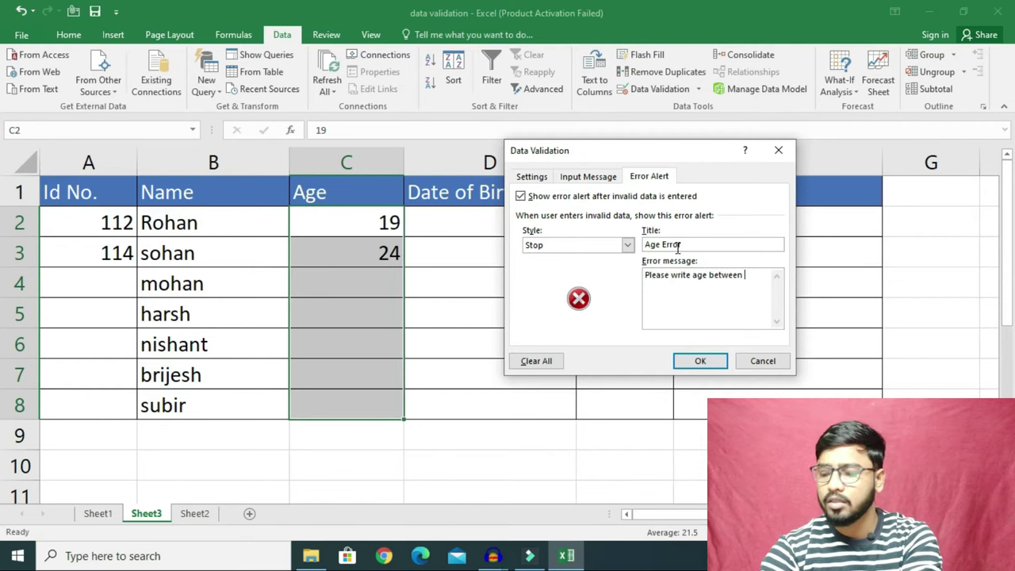
{"action": "type", "text": "18 to 35"}
{"action": "left_click", "coordinate": [701, 360]}
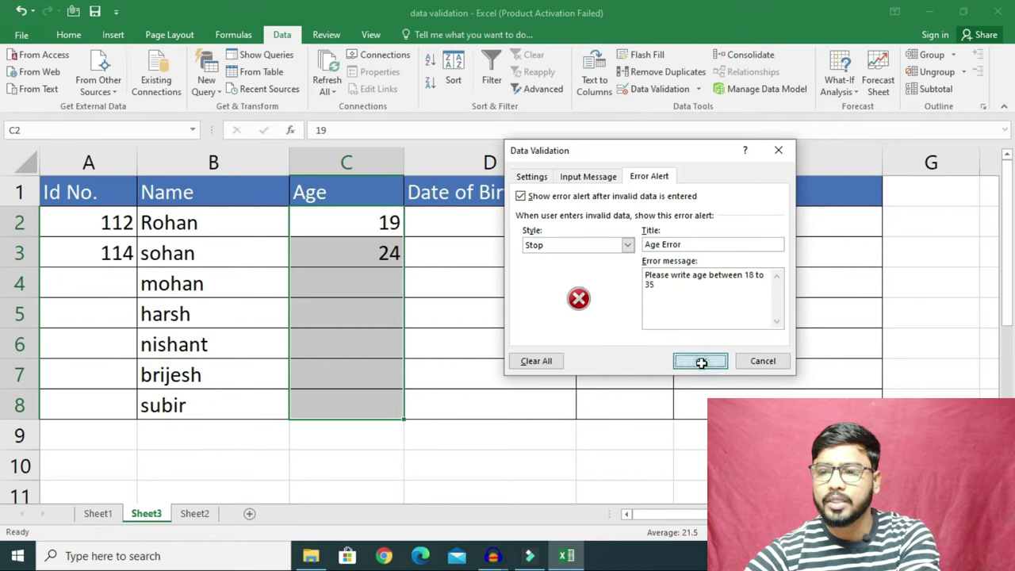
Step: Enter age 17 in C4 and cancel the Age Error alert, leaving C4 blank
{"action": "left_click", "coordinate": [331, 252]}
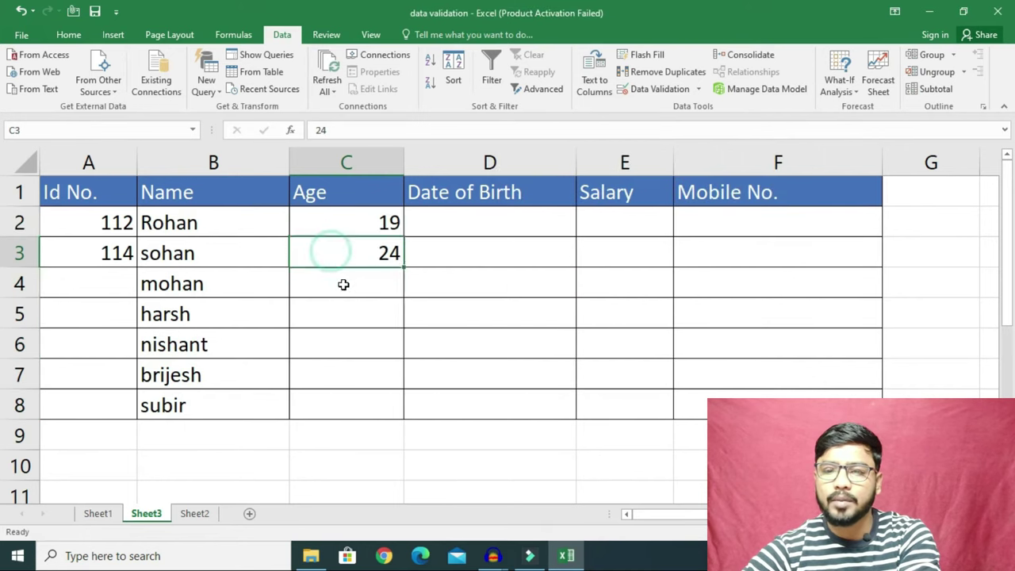
{"action": "left_click", "coordinate": [341, 284]}
{"action": "type", "text": "17"}
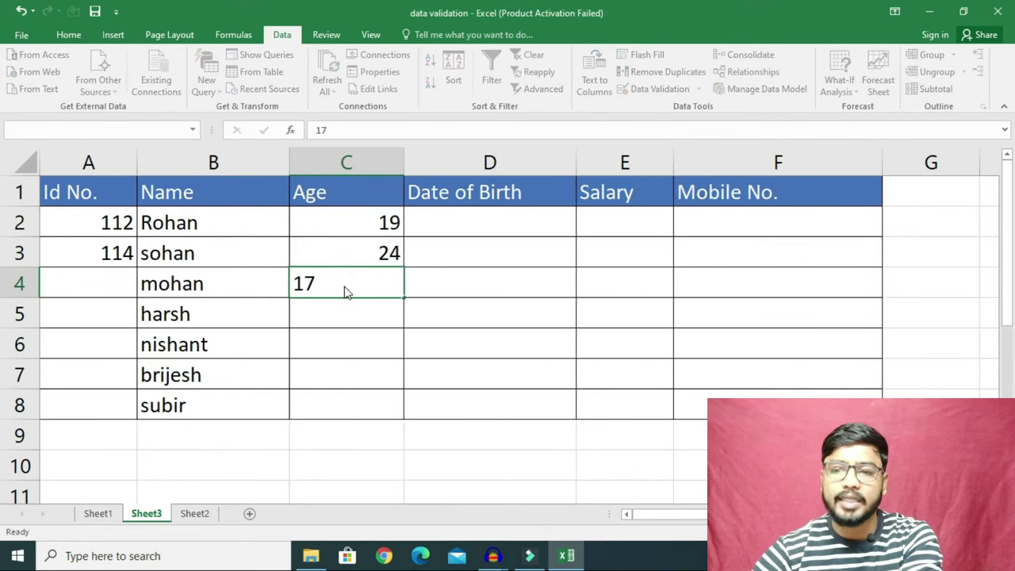
{"action": "key", "text": "Return"}
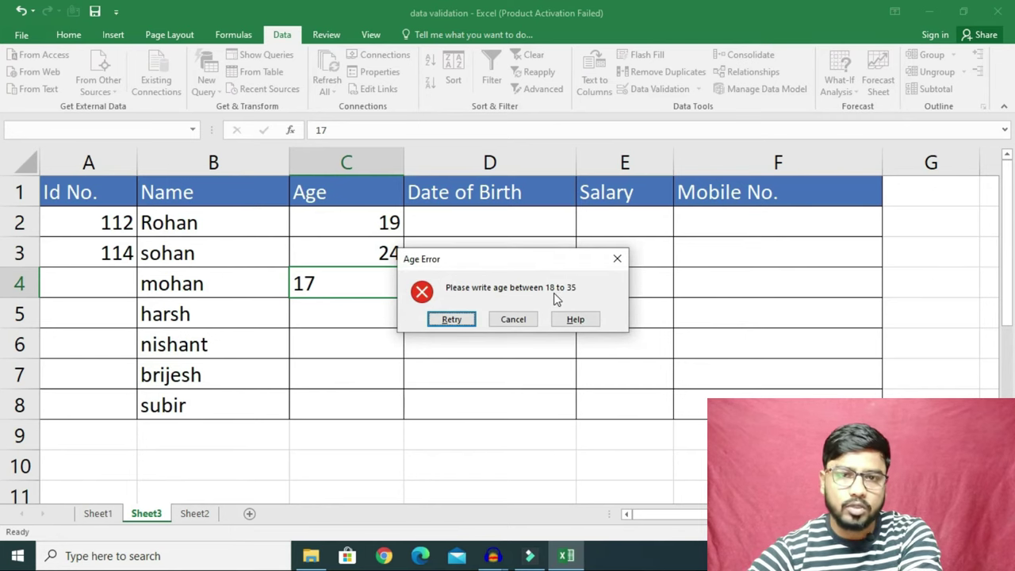
{"action": "left_click", "coordinate": [536, 322]}
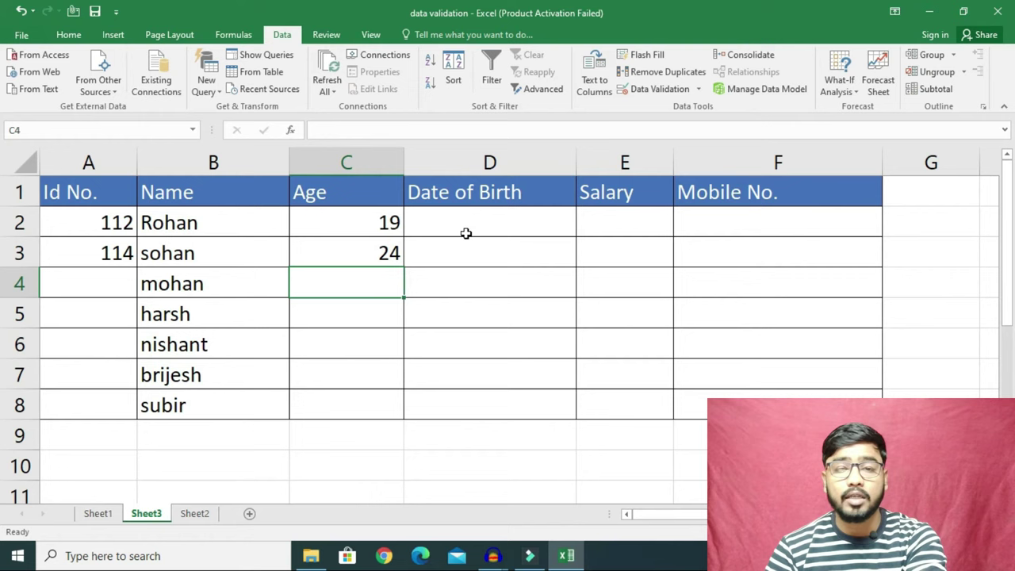
Step: Apply a Date validation rule to D2:D8 allowing only 01-01-1985 through 01-01-2002
{"action": "left_click_drag", "start_coordinate": [466, 233], "coordinate": [442, 403]}
{"action": "left_click", "coordinate": [636, 91]}
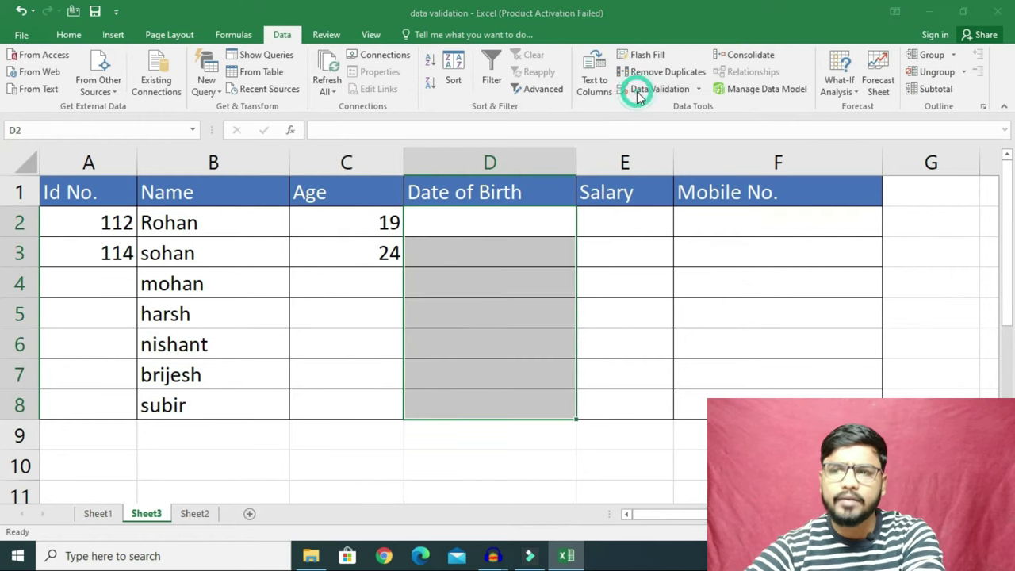
{"action": "left_click", "coordinate": [539, 177]}
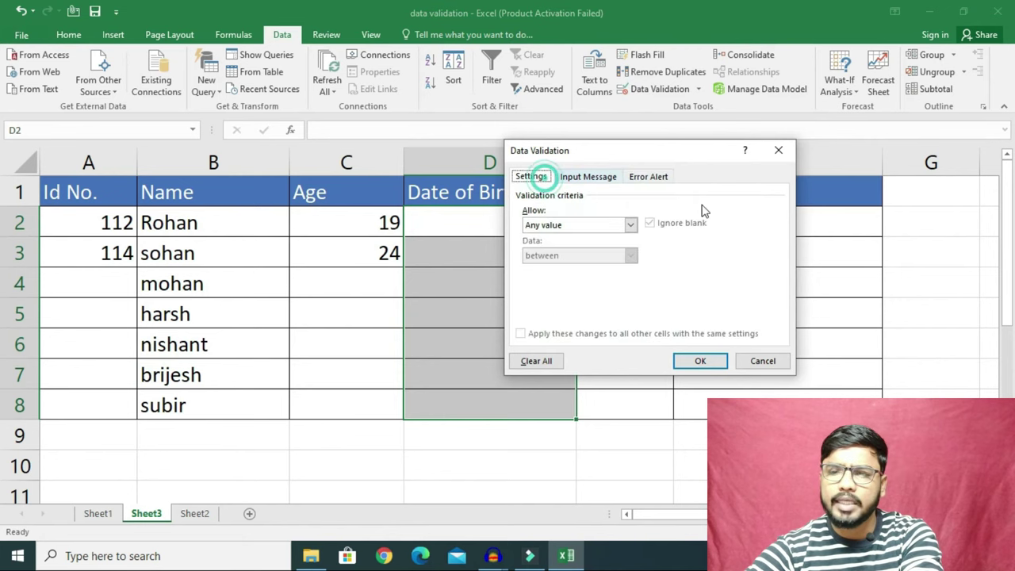
{"action": "left_click", "coordinate": [630, 225]}
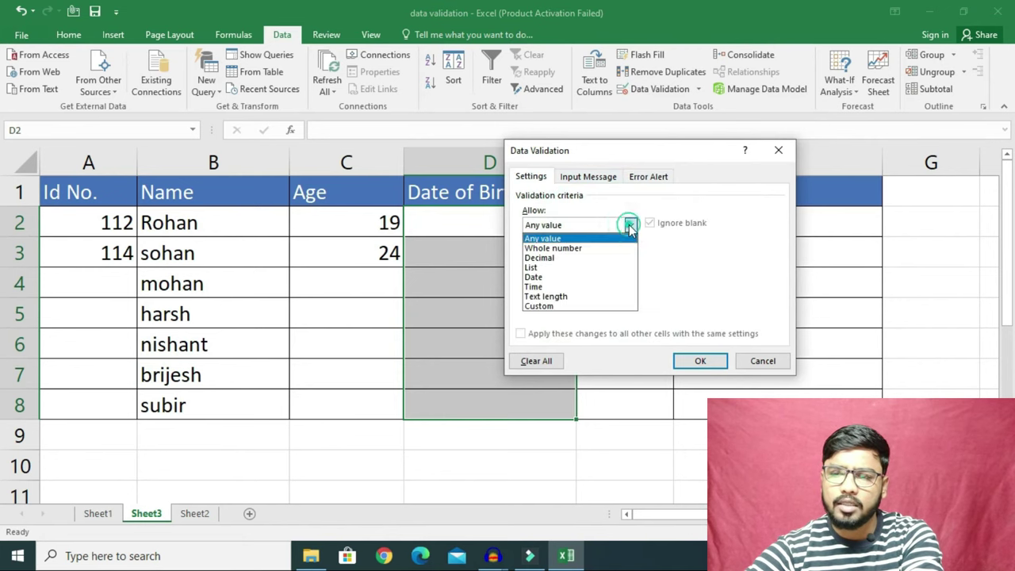
{"action": "left_click", "coordinate": [547, 277]}
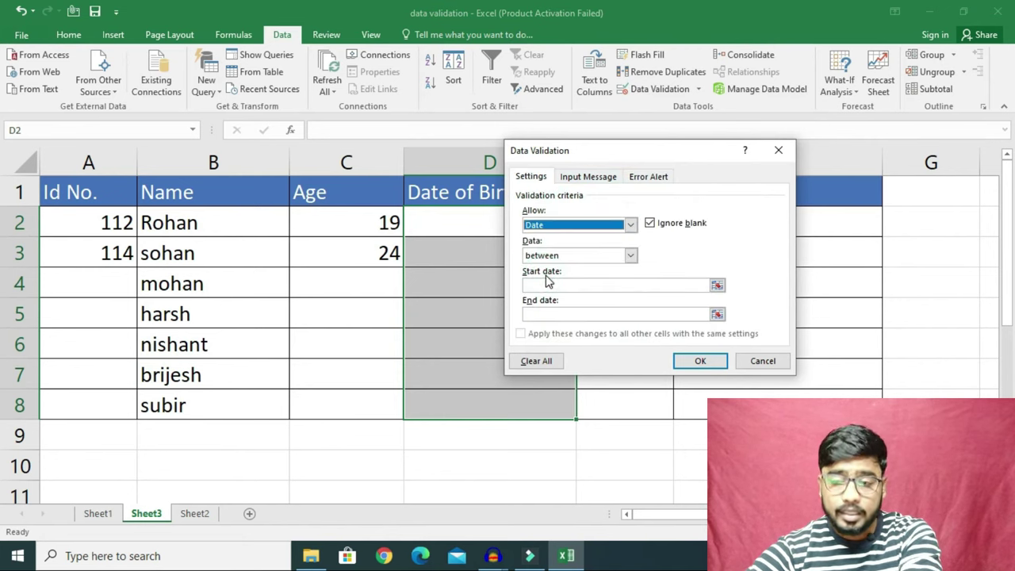
{"action": "left_click", "coordinate": [546, 284]}
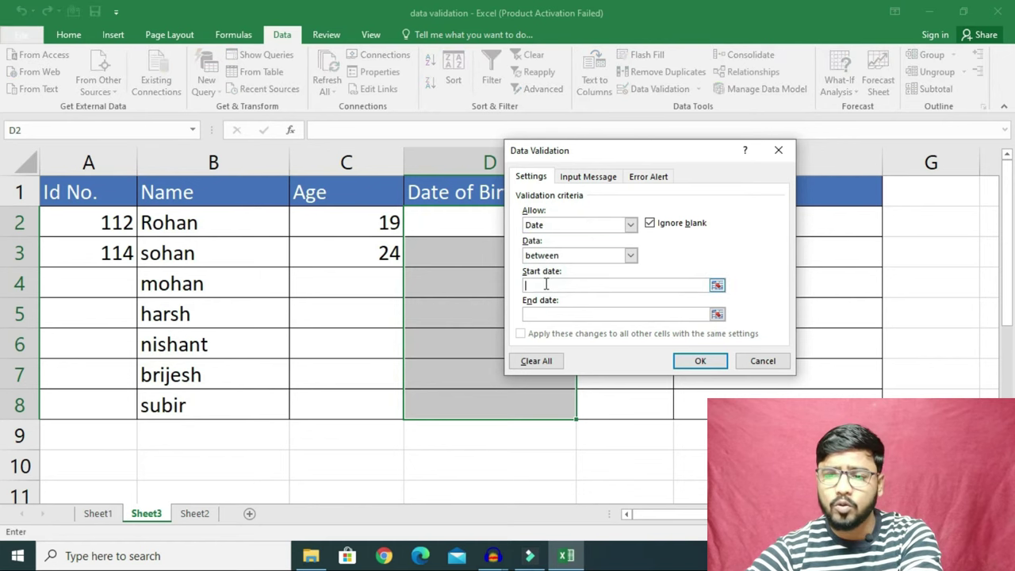
{"action": "type", "text": "01"}
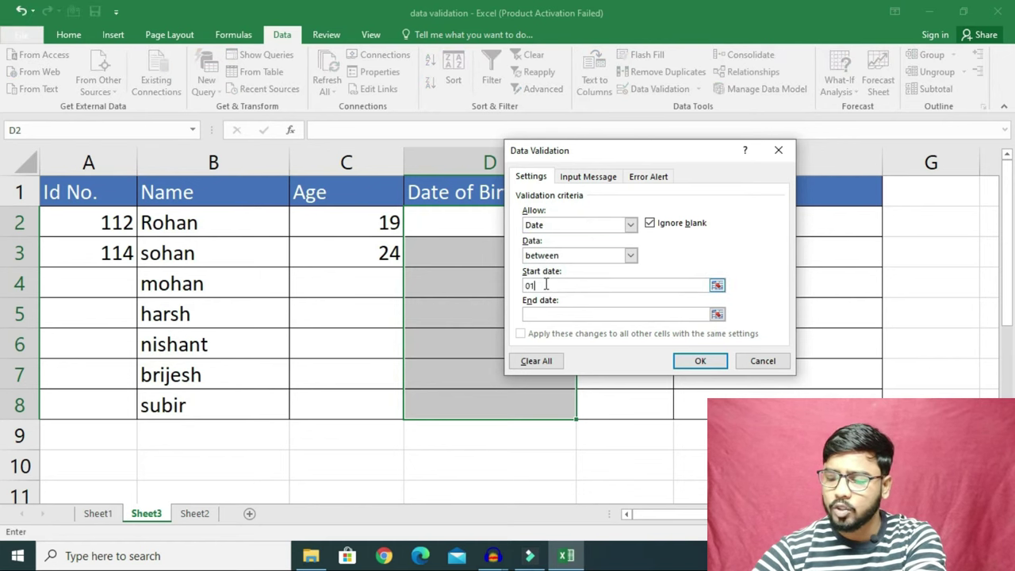
{"action": "type", "text": "-01-1985"}
{"action": "left_click", "coordinate": [542, 315]}
{"action": "type", "text": "01-01-"}
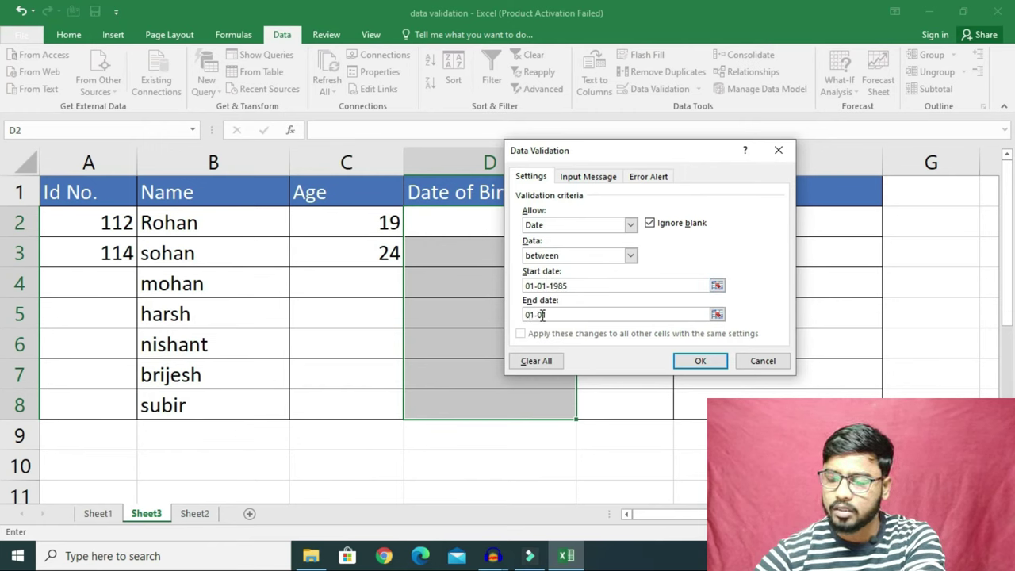
{"action": "type", "text": "2002"}
{"action": "key", "text": "Return"}
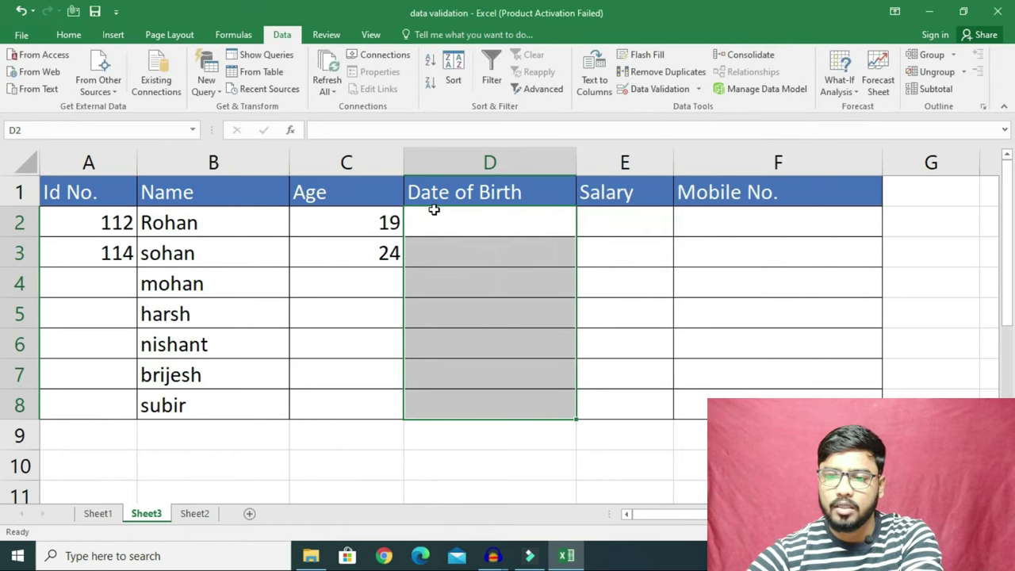
Step: Enter the birth date 01-05-2001 in D2
{"action": "left_click", "coordinate": [437, 221]}
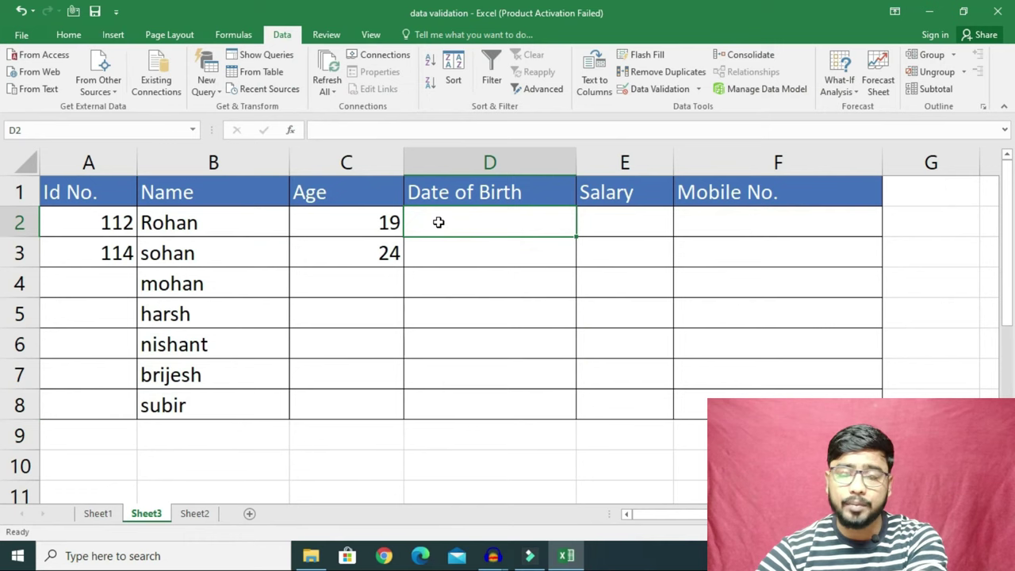
{"action": "type", "text": "01-05-1"}
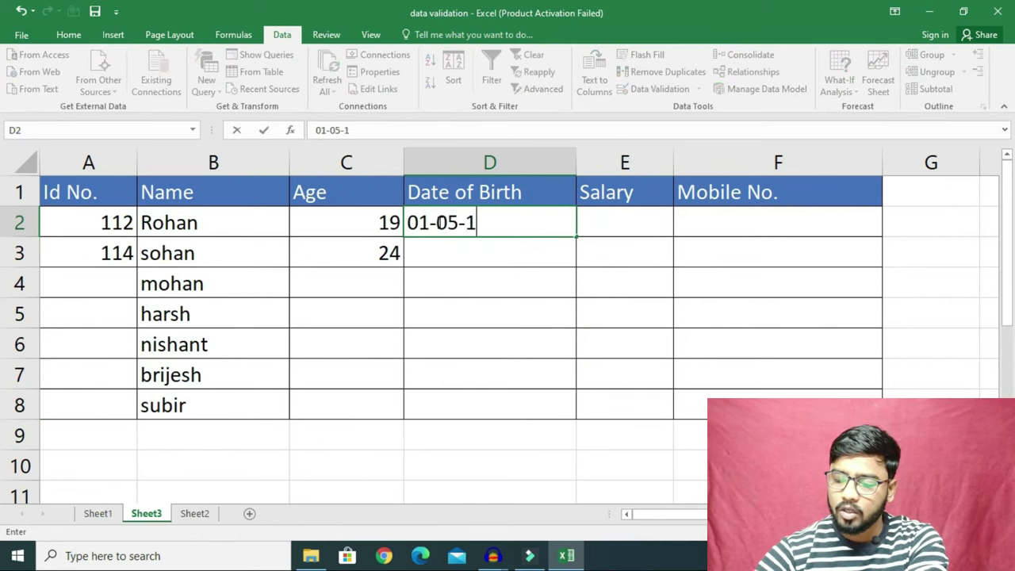
{"action": "key", "text": "BackSpace"}
{"action": "type", "text": "2001"}
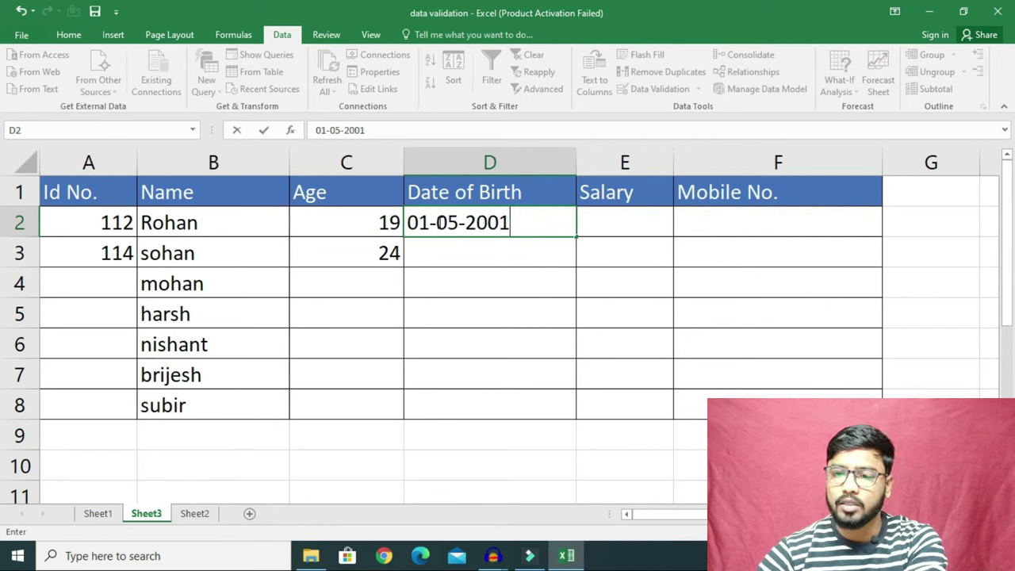
{"action": "key", "text": "Return"}
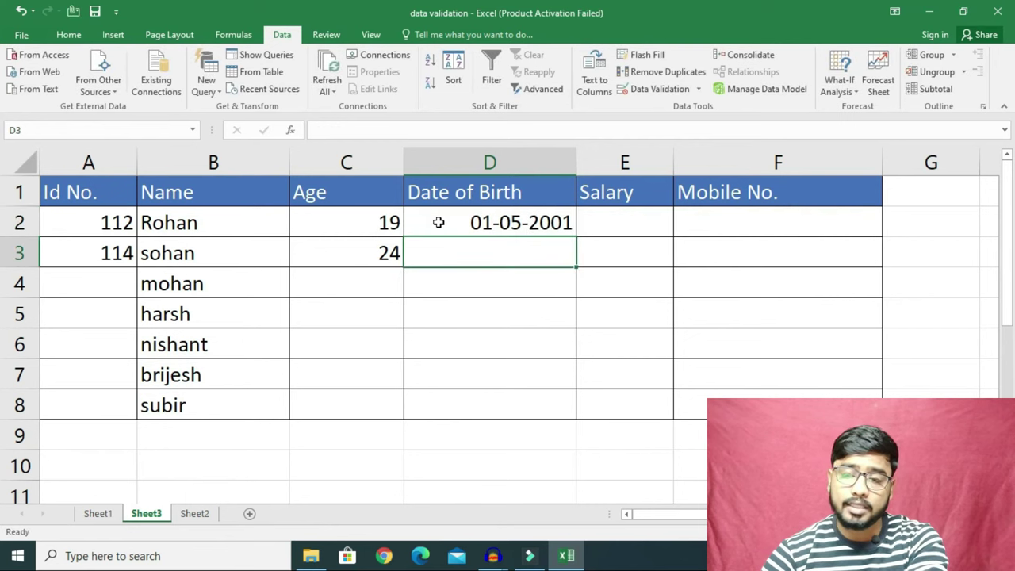
Step: Try the out-of-range date 05-04-2003 in D3, cancel the rejection, and select age cells C2:C4
{"action": "type", "text": "05-04-2003"}
{"action": "key", "text": "Return"}
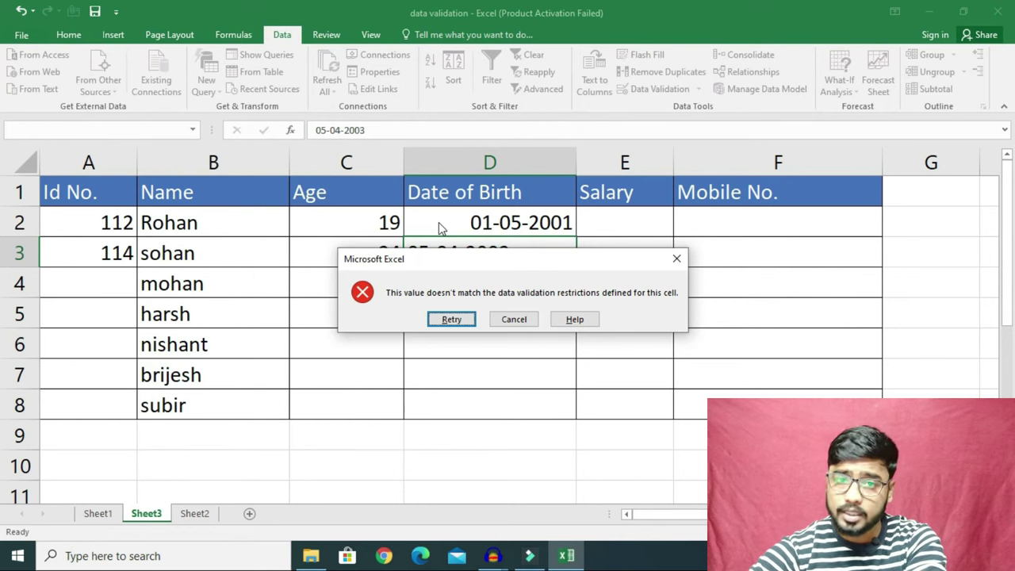
{"action": "key", "text": "Escape"}
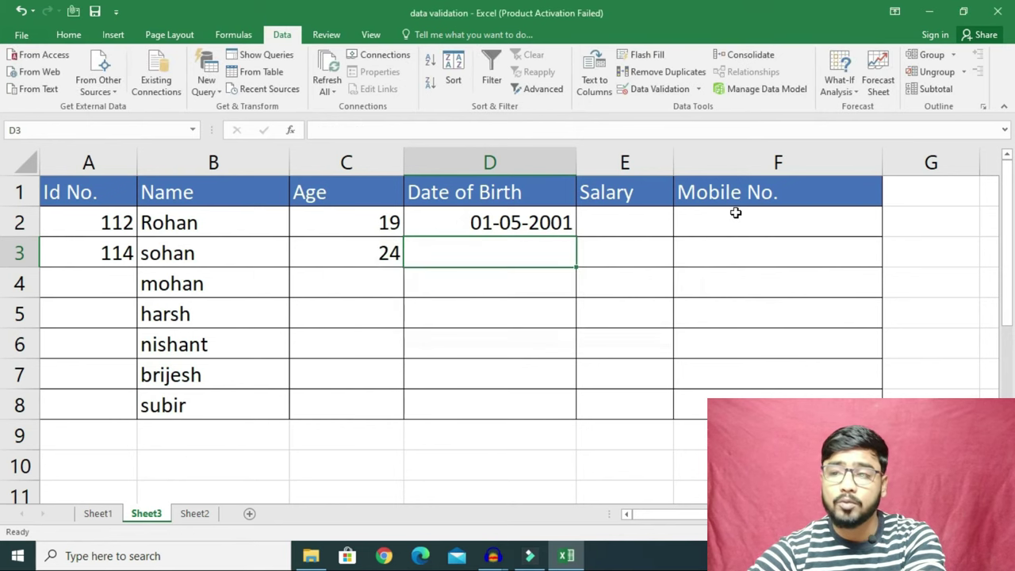
{"action": "left_click", "coordinate": [363, 227]}
{"action": "left_click_drag", "start_coordinate": [363, 252], "coordinate": [357, 290]}
{"action": "left_click", "coordinate": [608, 221]}
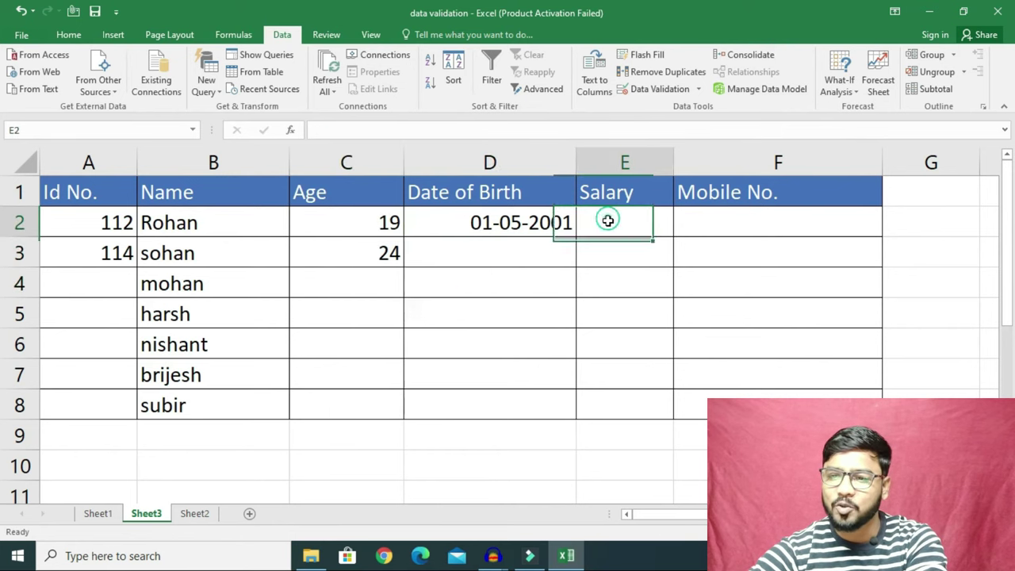
{"action": "left_click", "coordinate": [778, 223]}
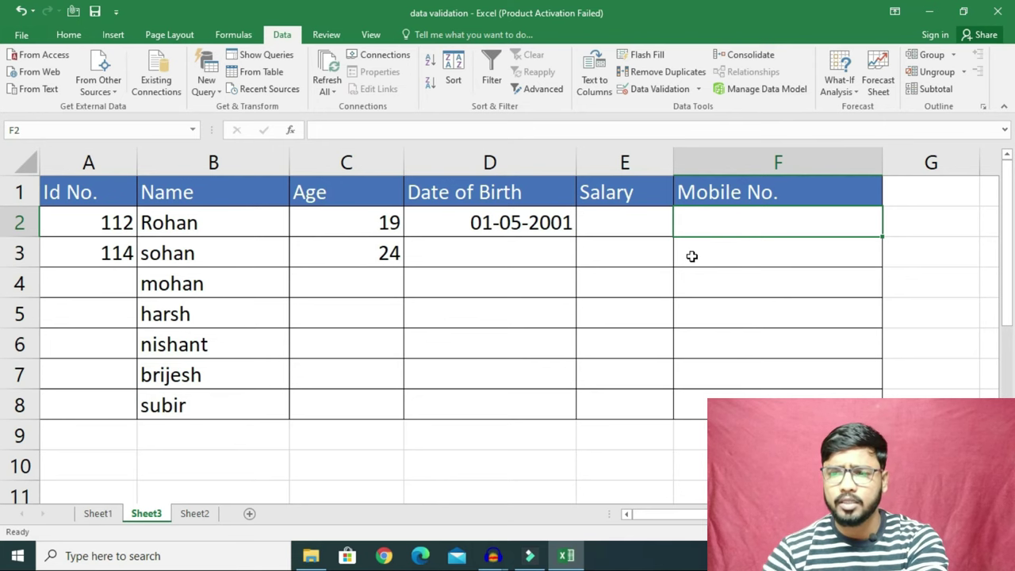
Step: Apply a Text length rule of between 10 and 10 characters to Mobile No. cells F2:F8
{"action": "mouse_move", "coordinate": [719, 220]}
{"action": "left_mouse_down"}
{"action": "mouse_move", "coordinate": [685, 294]}
{"action": "mouse_move", "coordinate": [691, 404]}
{"action": "left_mouse_up"}
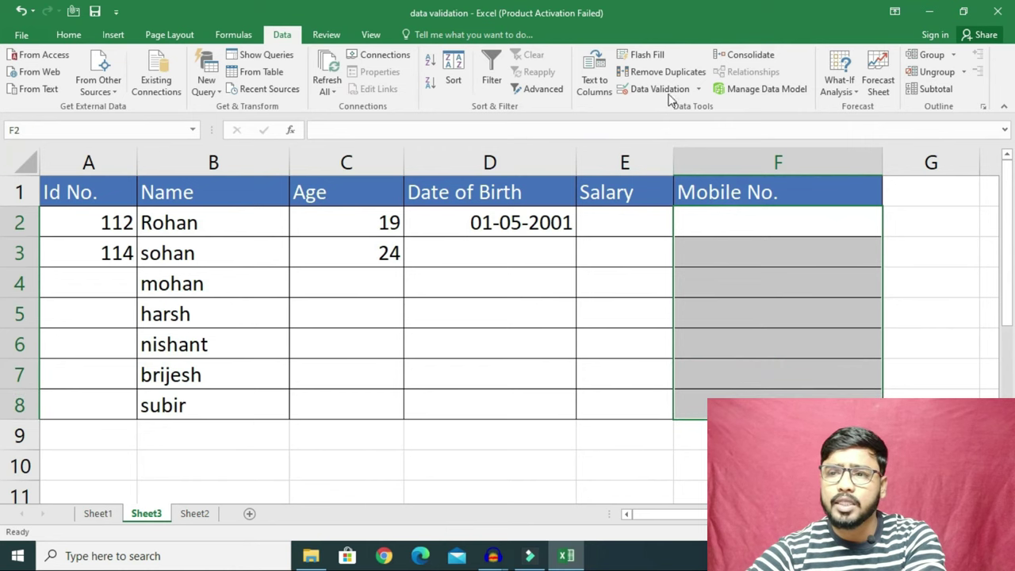
{"action": "left_click", "coordinate": [669, 94]}
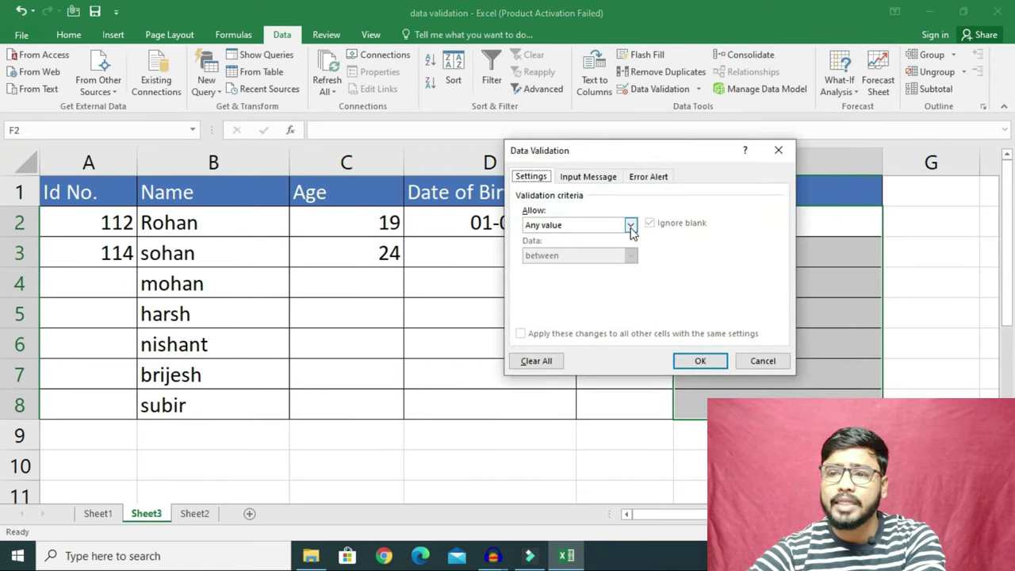
{"action": "left_click", "coordinate": [631, 227]}
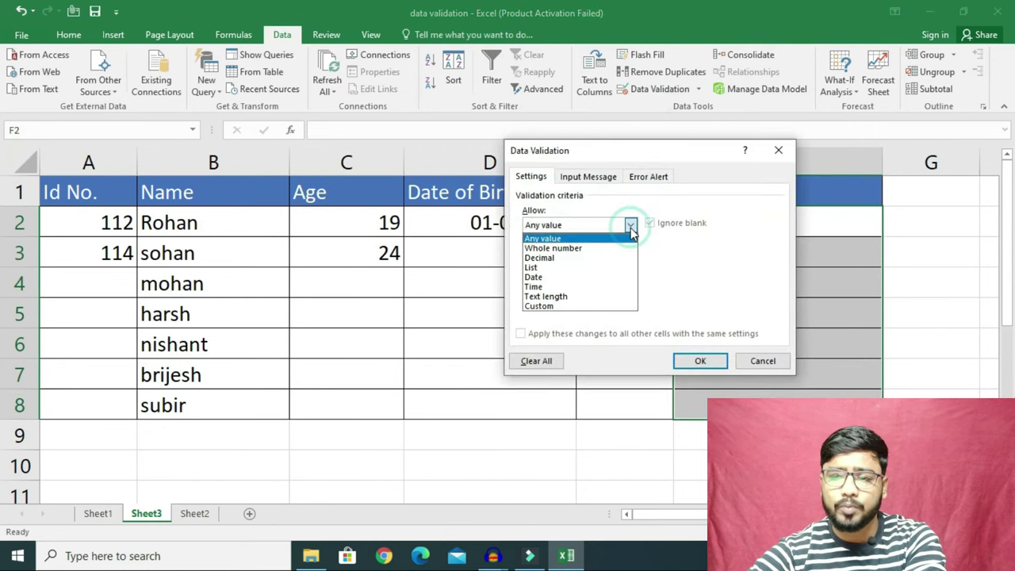
{"action": "left_click", "coordinate": [548, 297]}
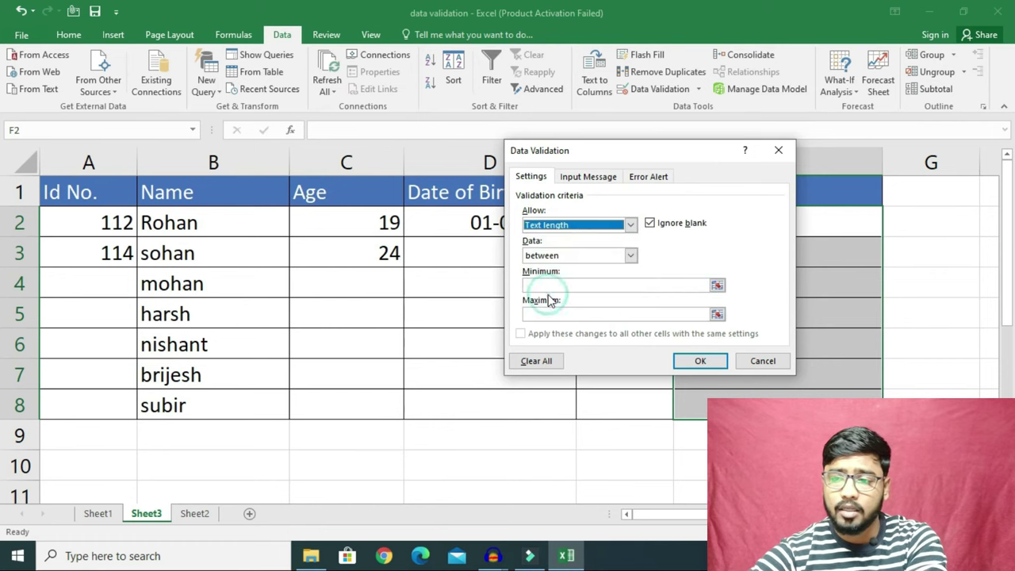
{"action": "left_click", "coordinate": [625, 285]}
{"action": "type", "text": "10"}
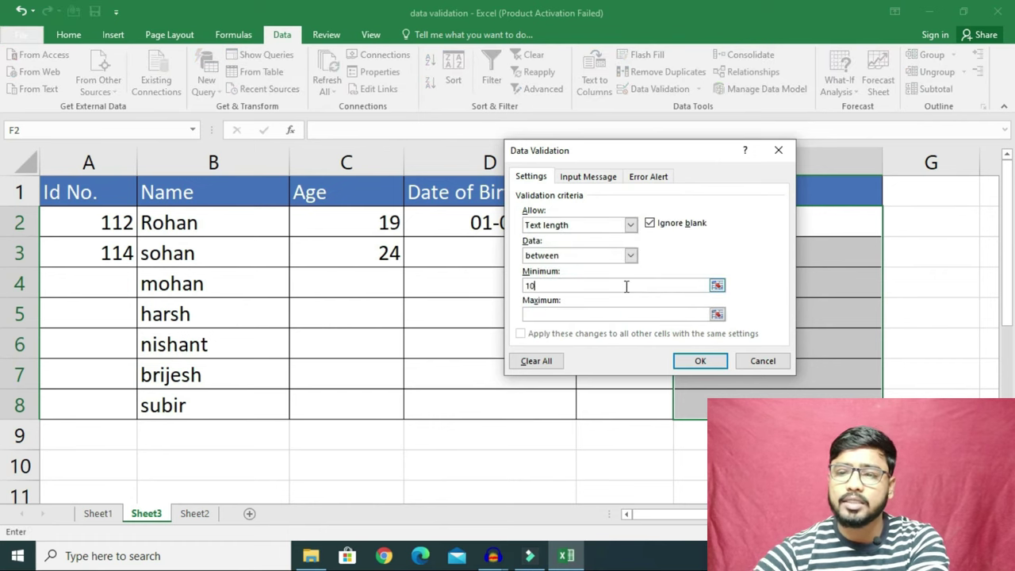
{"action": "left_click", "coordinate": [574, 314]}
{"action": "type", "text": "10"}
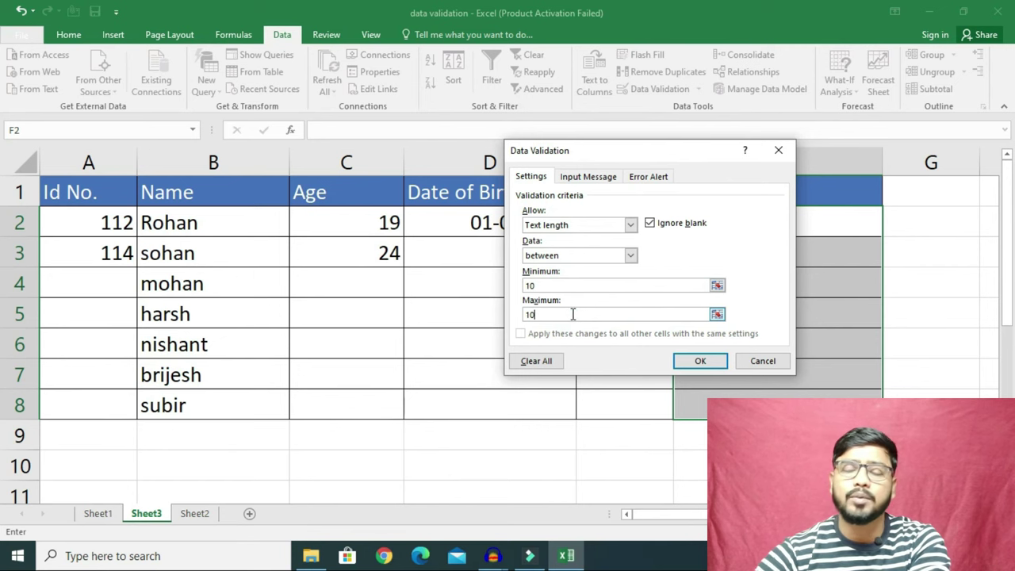
{"action": "left_click", "coordinate": [697, 361]}
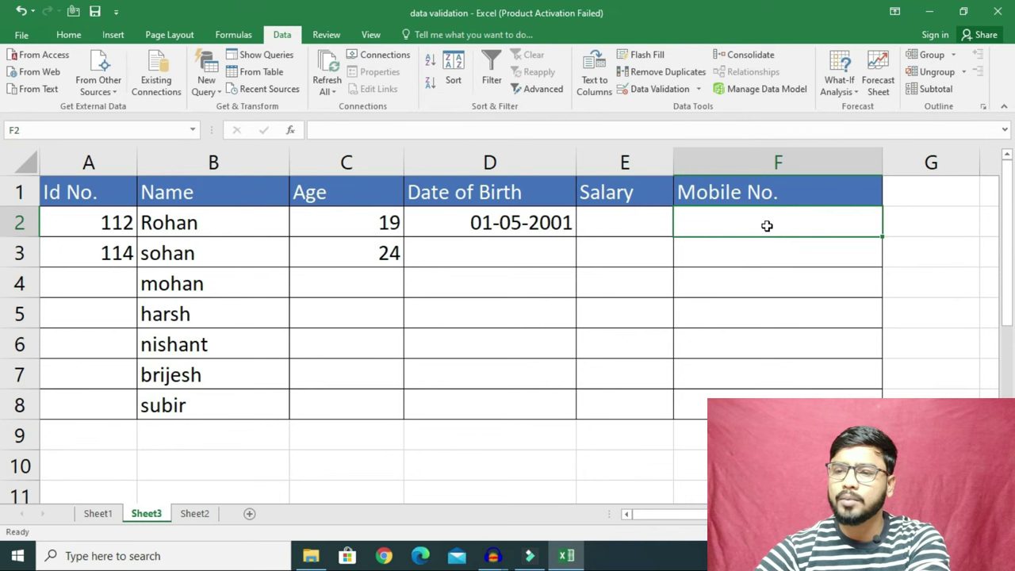
Step: Enter a 10-digit mobile number in F2, then confirm a 9-digit entry in F3 is rejected
{"action": "key", "text": "Return"}
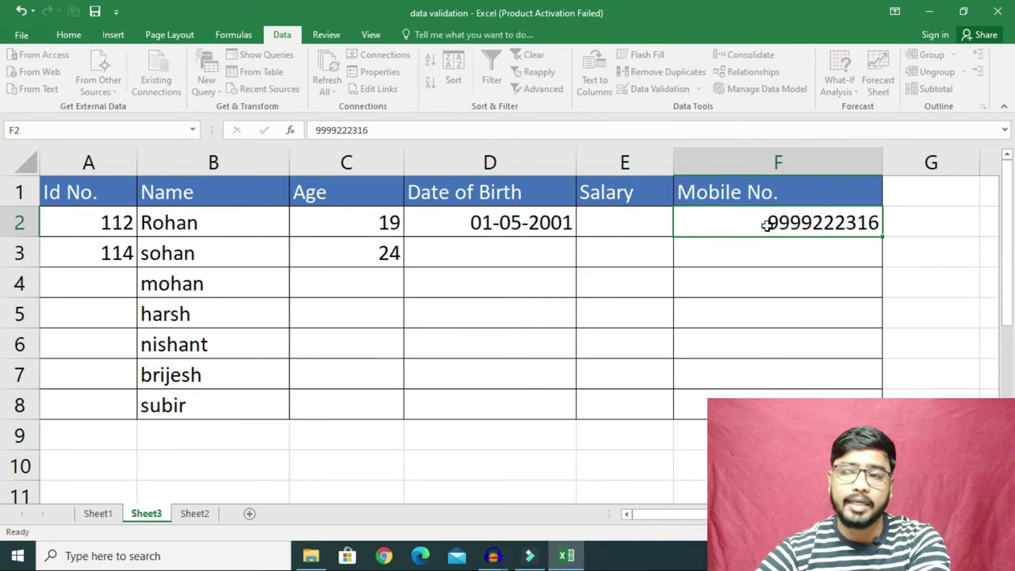
{"action": "type", "text": "85"}
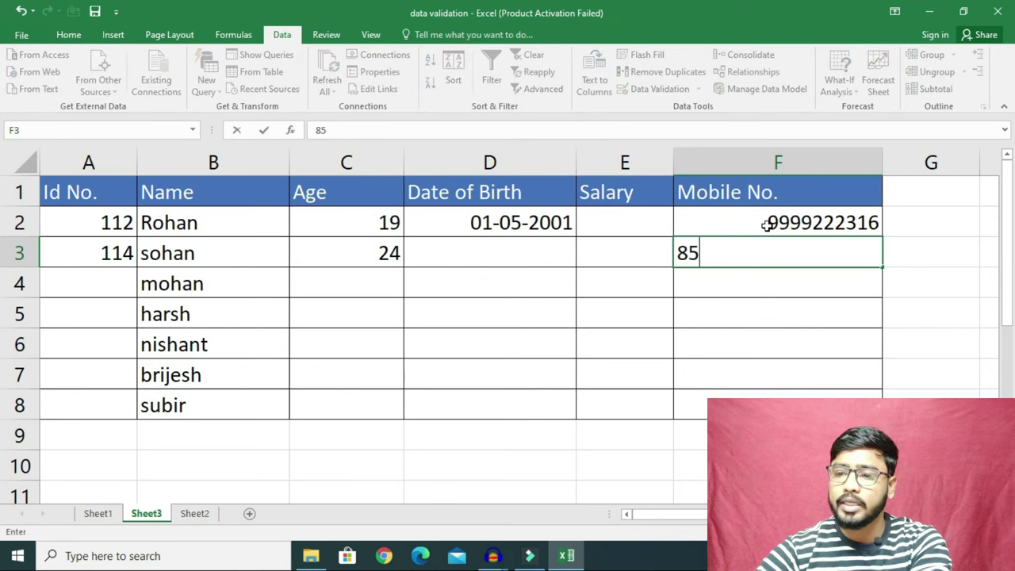
{"action": "type", "text": "4658574"}
{"action": "key", "text": "Return"}
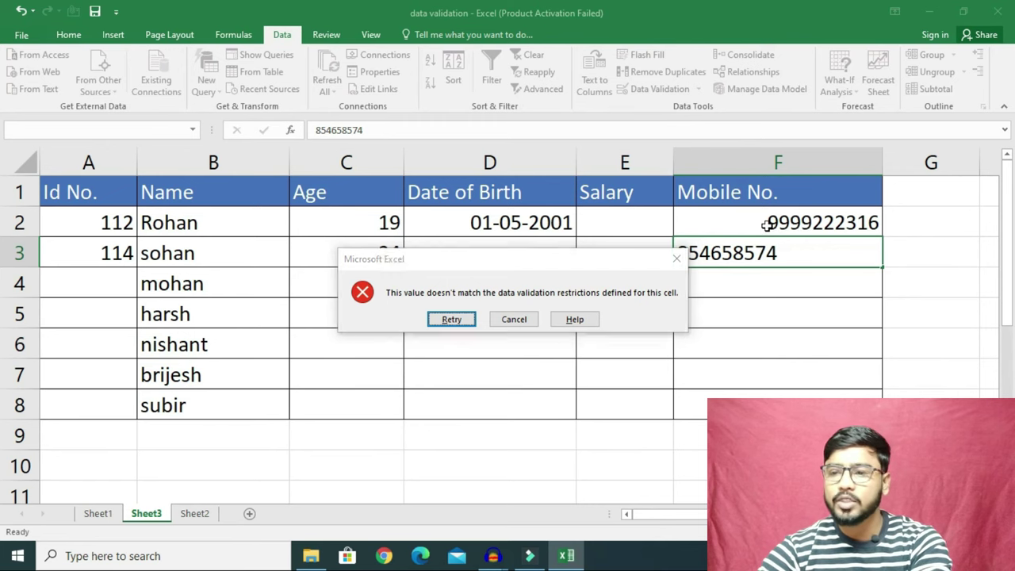
{"action": "key", "text": "Escape"}
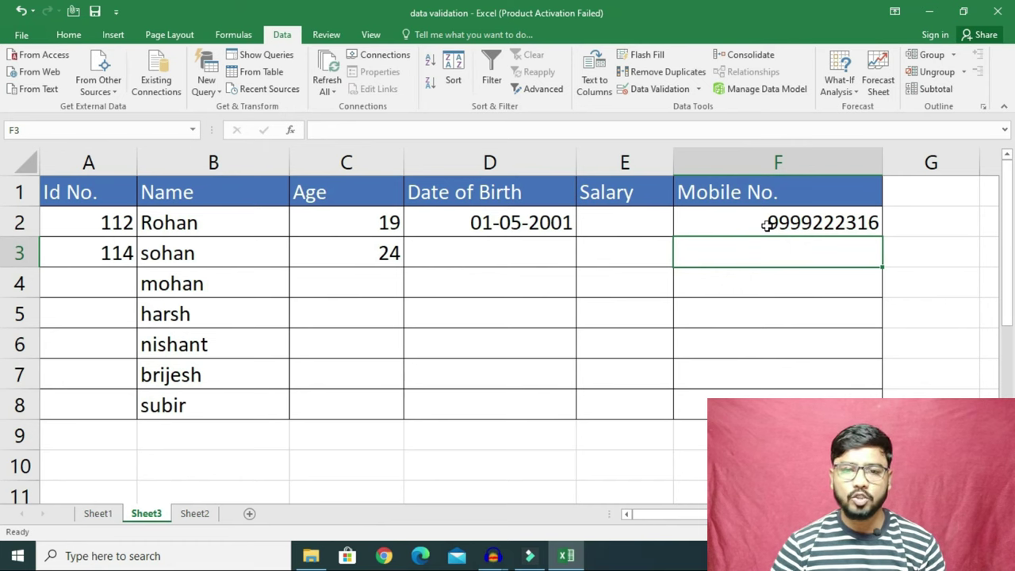